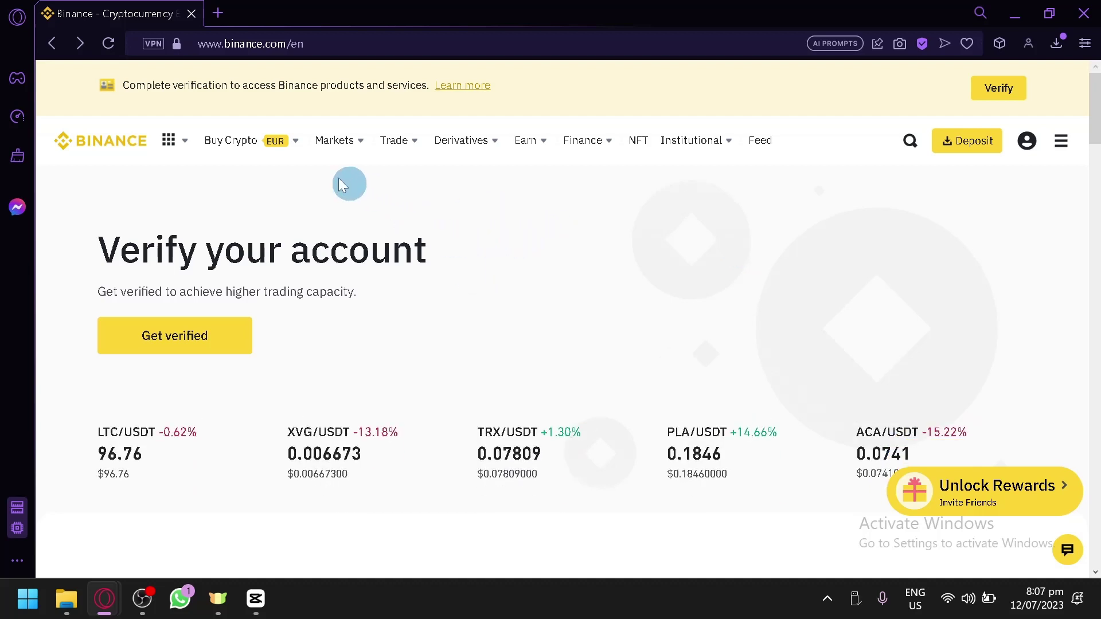
Browse the top navigation menus and bring up the Earn menu listing Simple Earn, BNB Vault and Launchpad
mouse_move(500, 177)
mouse_move(255, 147)
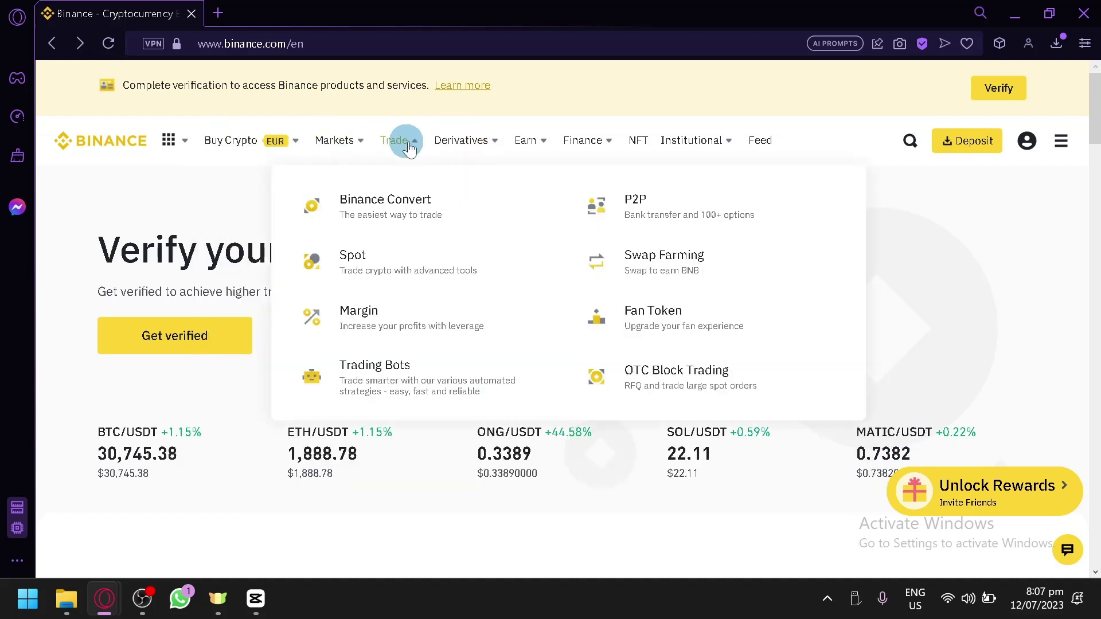
mouse_move(468, 148)
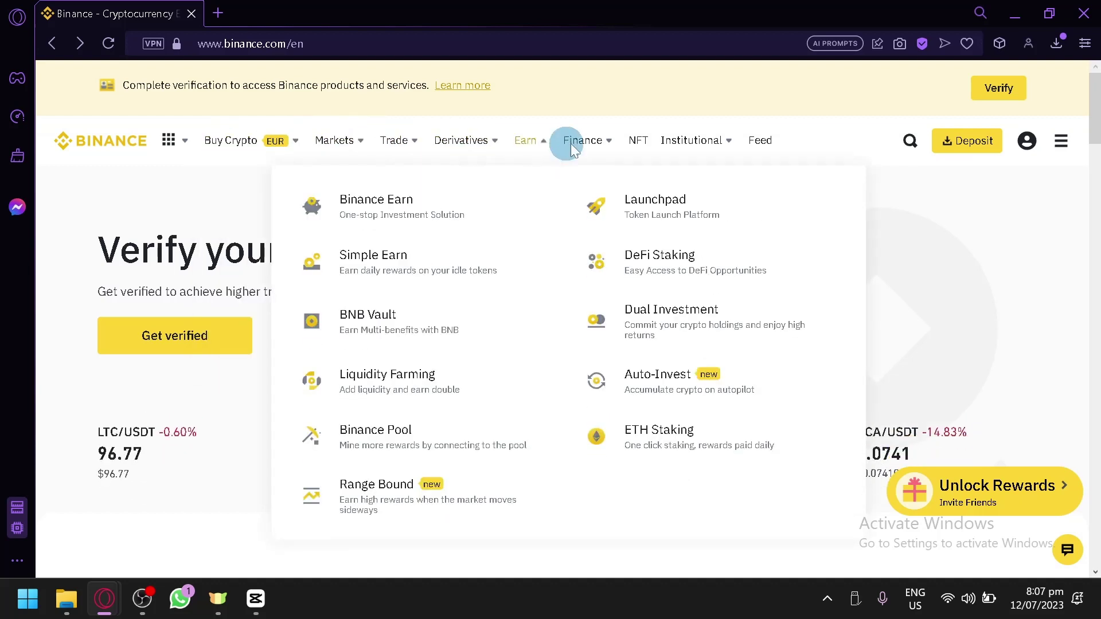
mouse_move(700, 152)
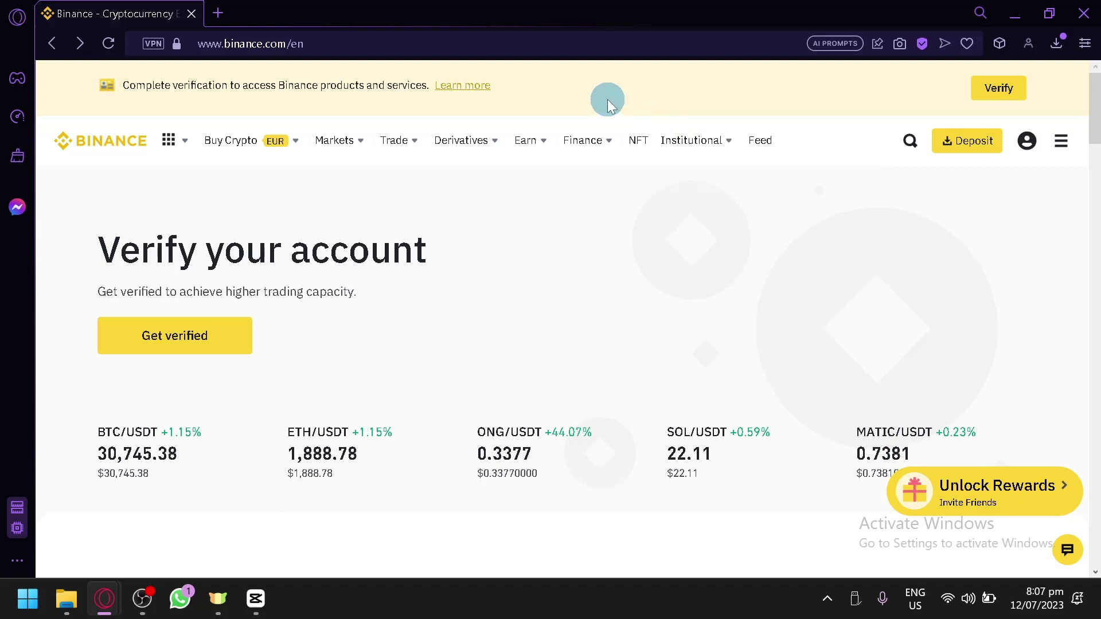
mouse_move(526, 146)
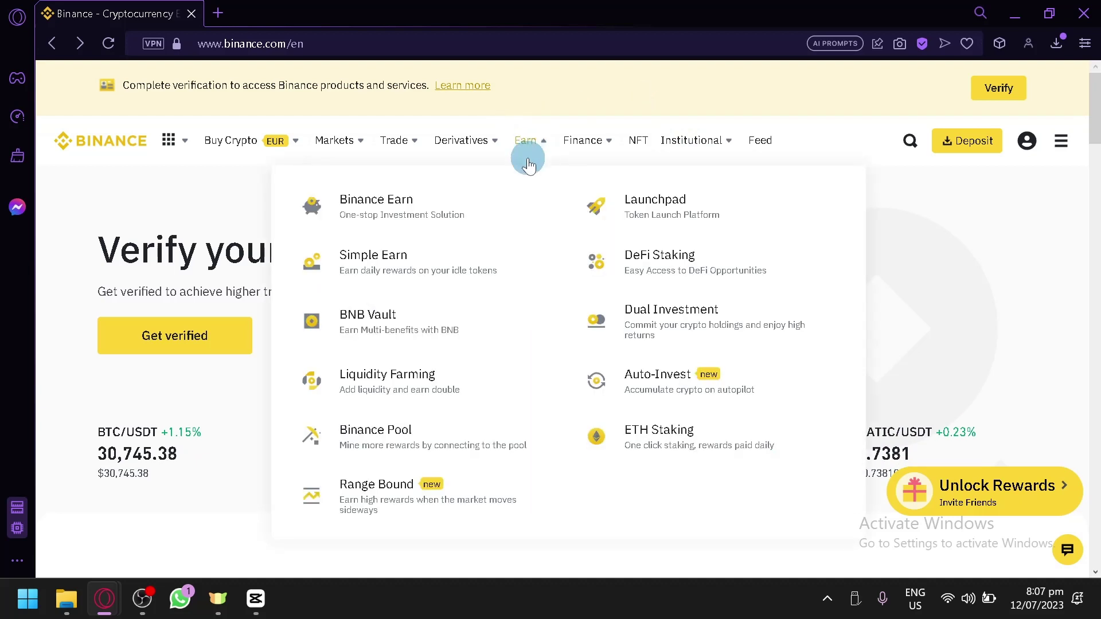
Open Simple Earn and look over the first Protected Products, such as STORJ, WING and BNB
left_click(494, 275)
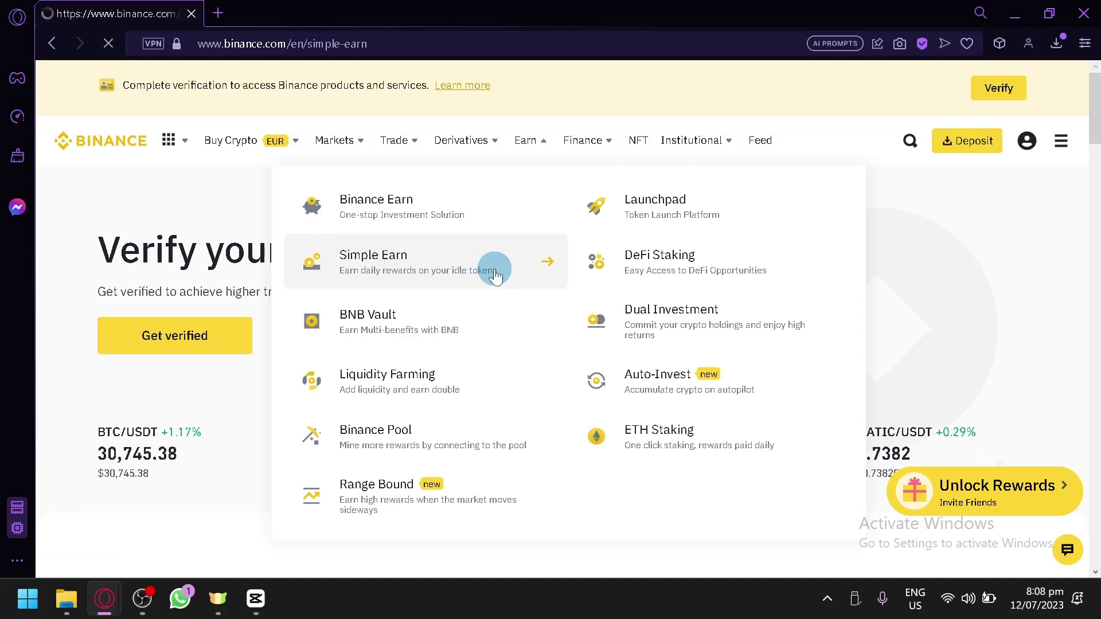
scroll(493, 272, "down", 4)
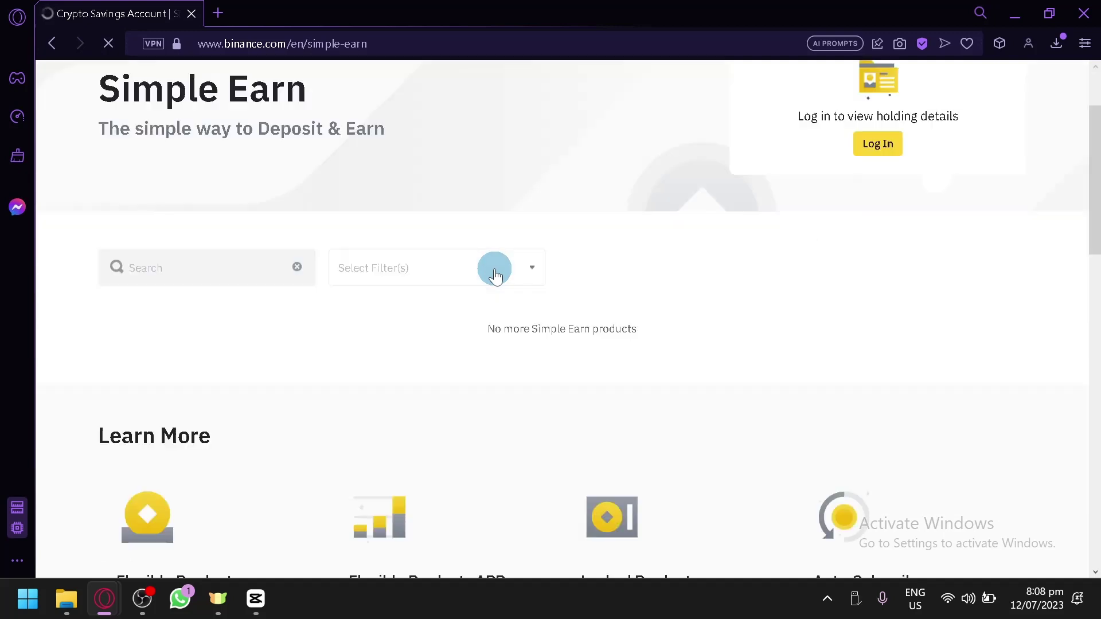
scroll(567, 265, "down", 4)
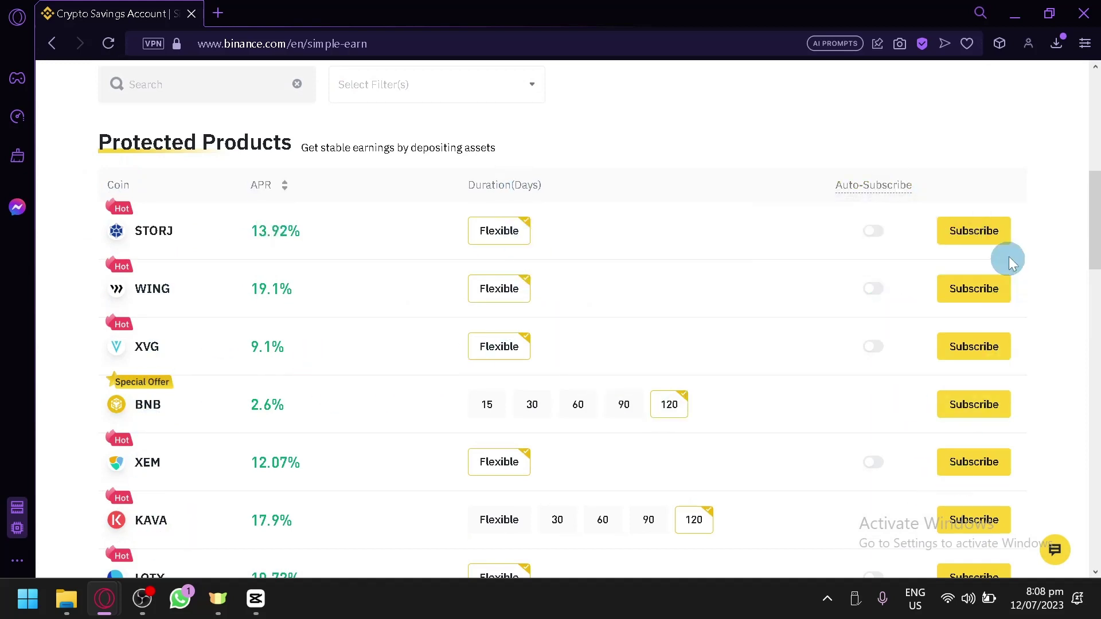
scroll(1033, 249, "up", 4)
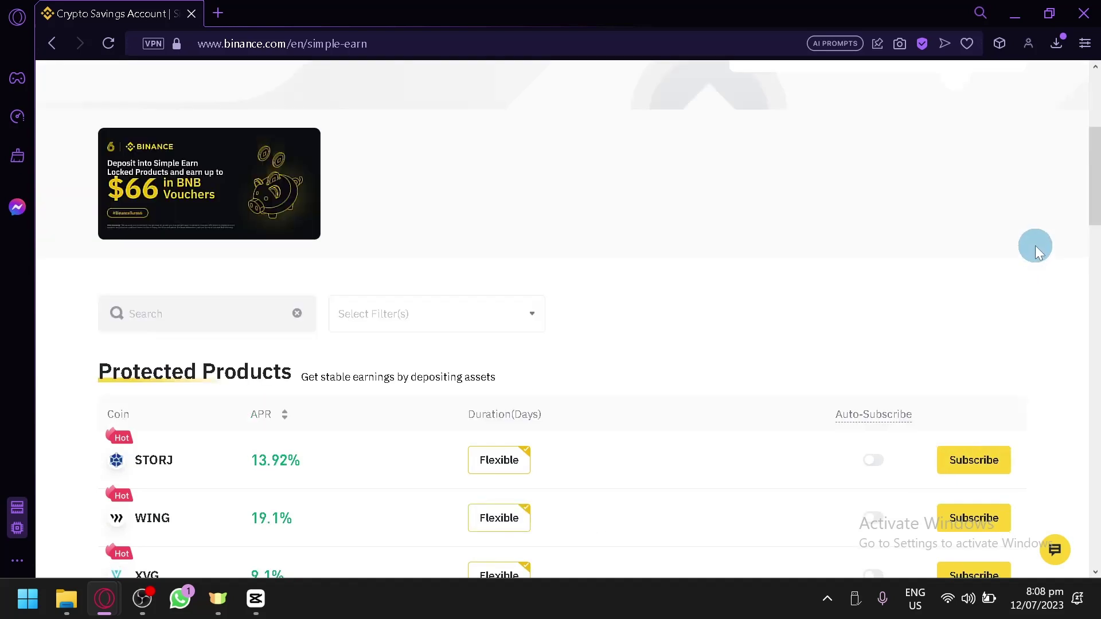
scroll(1036, 253, "down", 2)
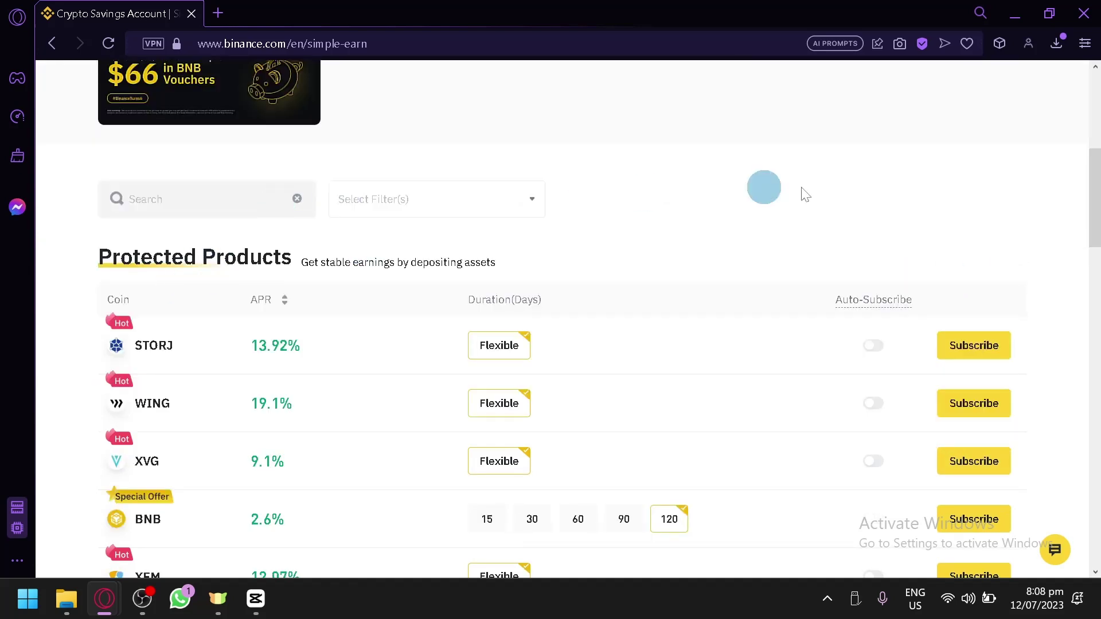
scroll(919, 228, "down", 14)
scroll(449, 275, "up", 16)
scroll(303, 317, "down", 2)
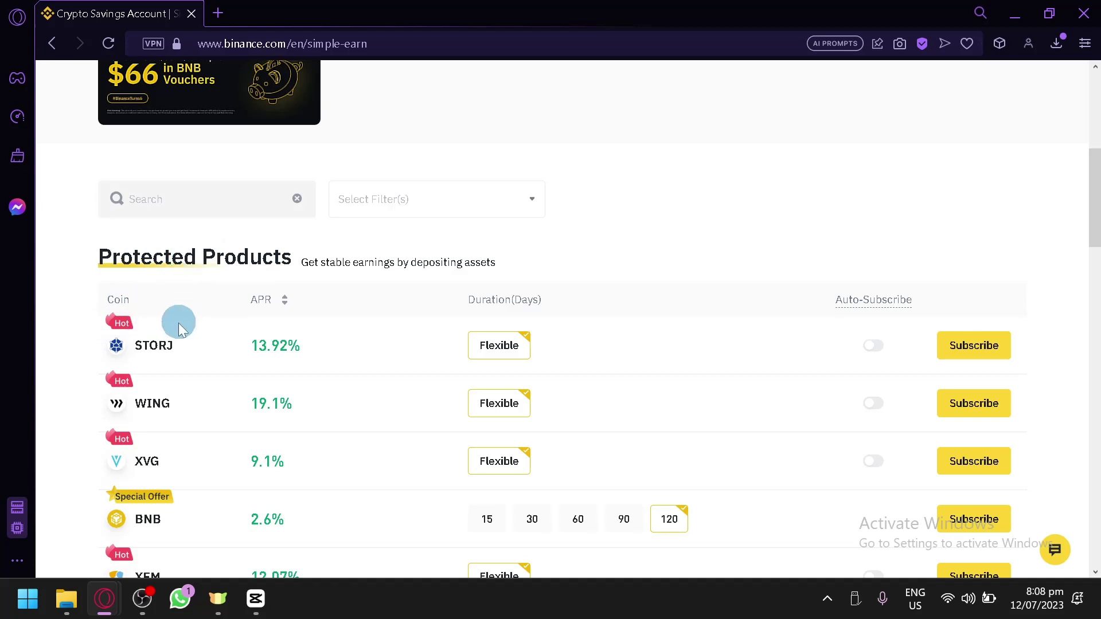
Scroll down the Protected Products table past KAVA at 17.9% to the Expand all link
scroll(156, 337, "down", 2)
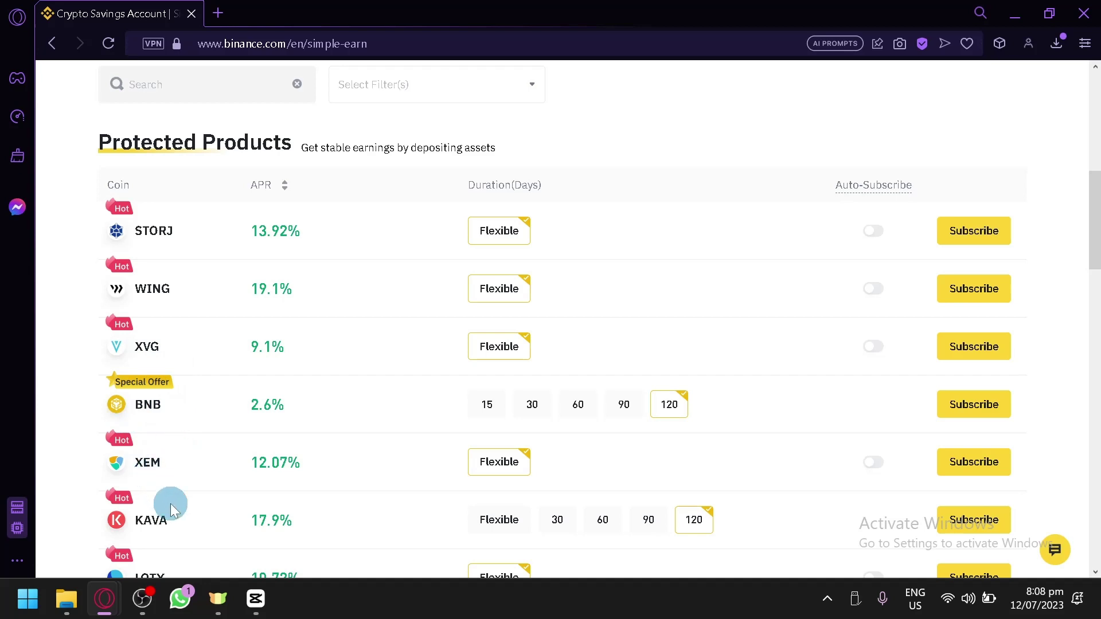
scroll(174, 507, "down", 2)
scroll(164, 526, "up", 4)
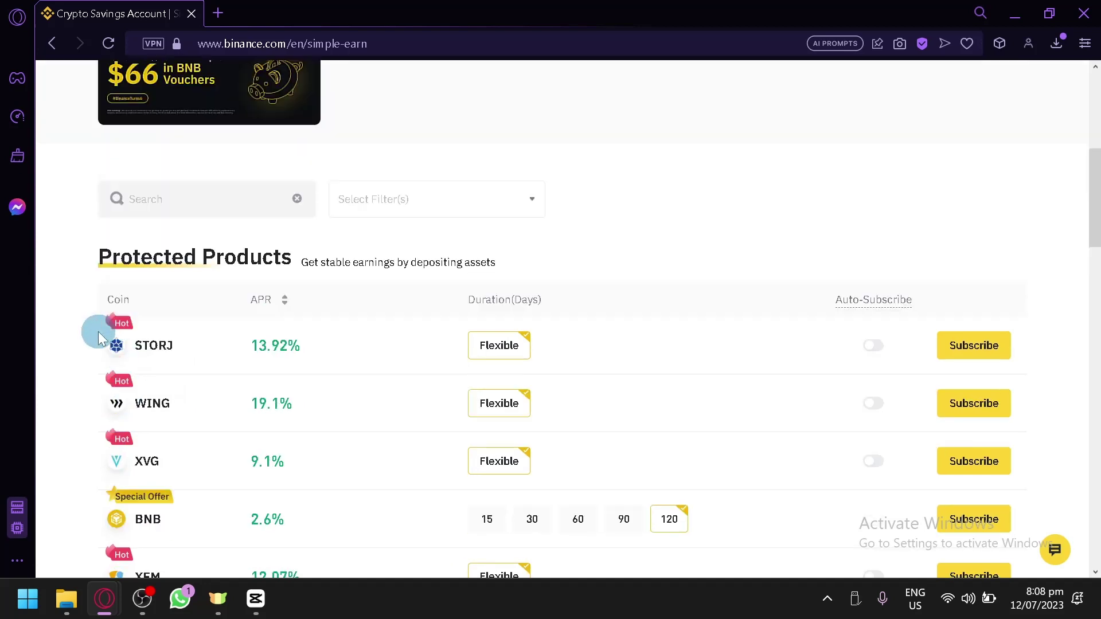
scroll(164, 390, "down", 2)
scroll(112, 380, "down", 2)
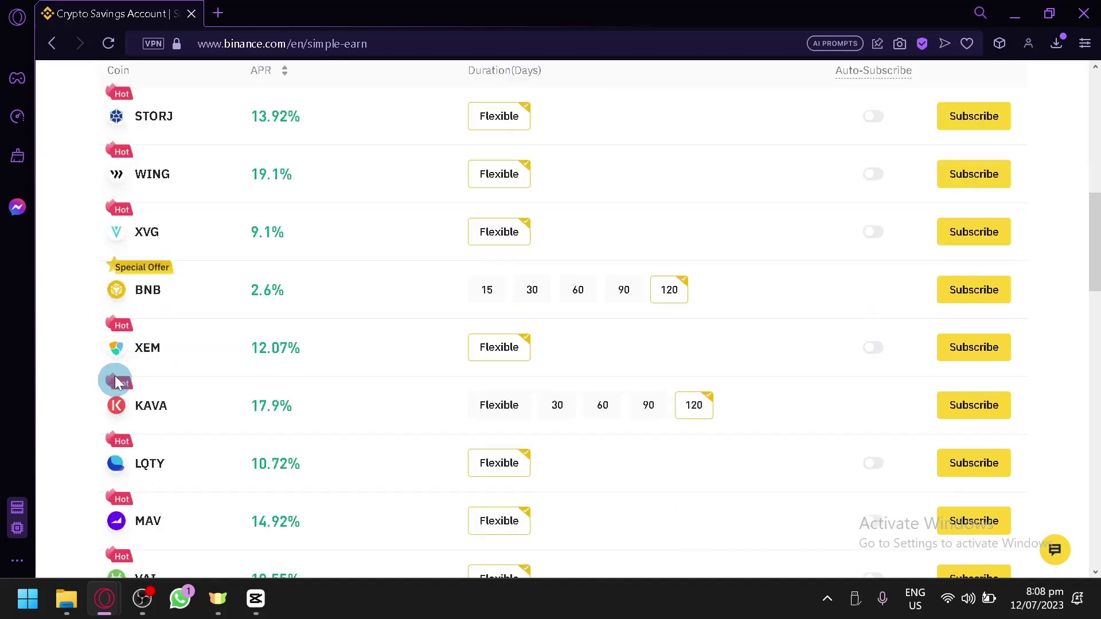
scroll(184, 265, "down", 4)
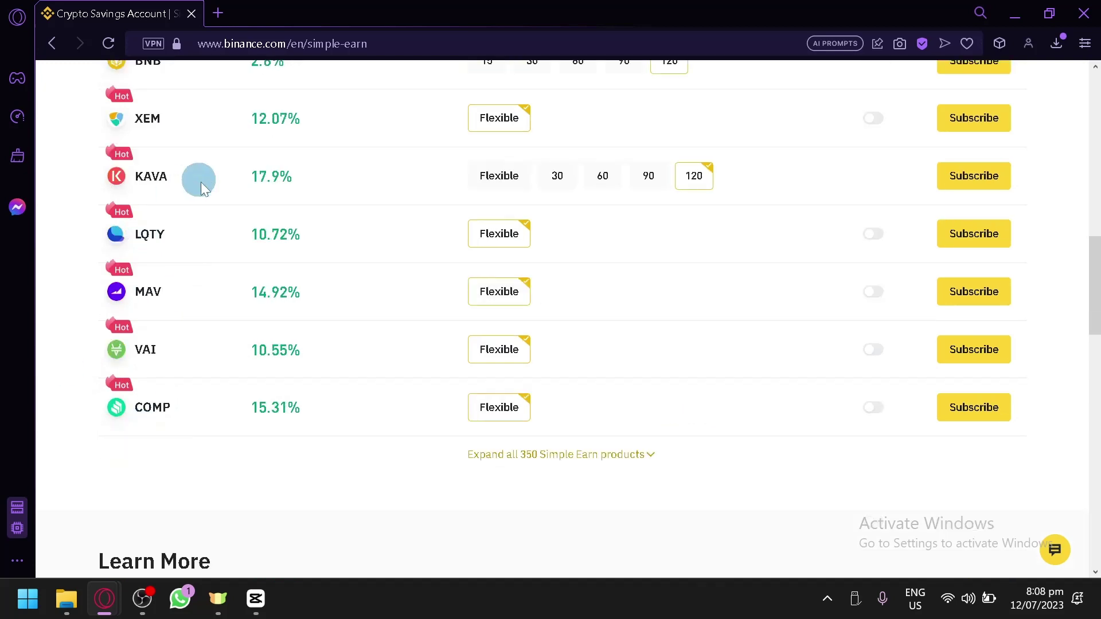
scroll(172, 189, "up", 8)
scroll(132, 311, "down", 4)
scroll(136, 309, "down", 2)
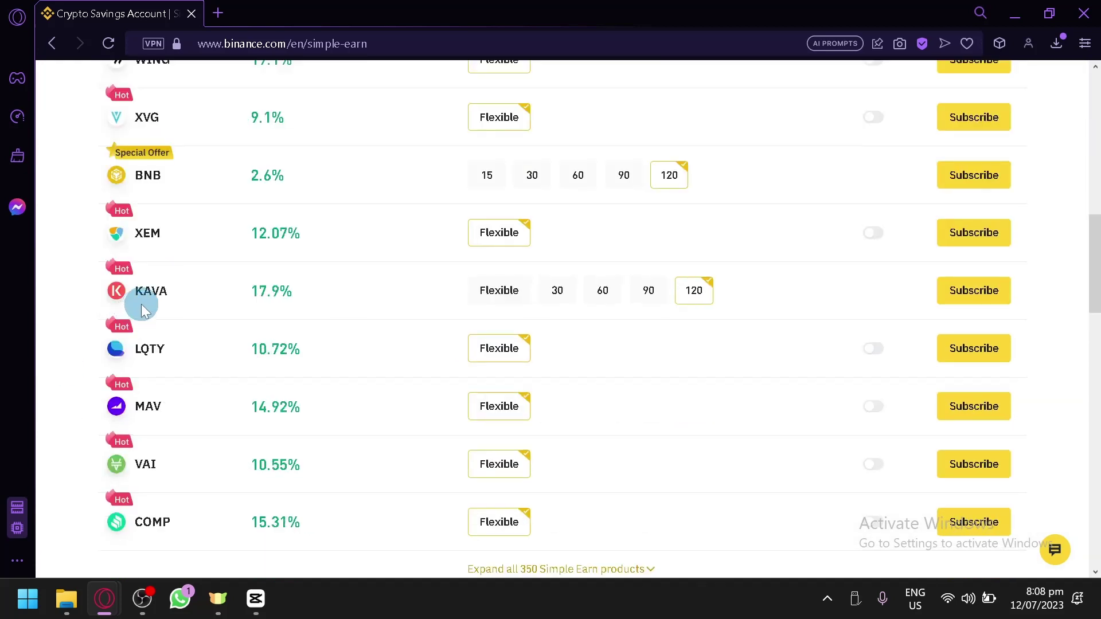
scroll(141, 304, "up", 6)
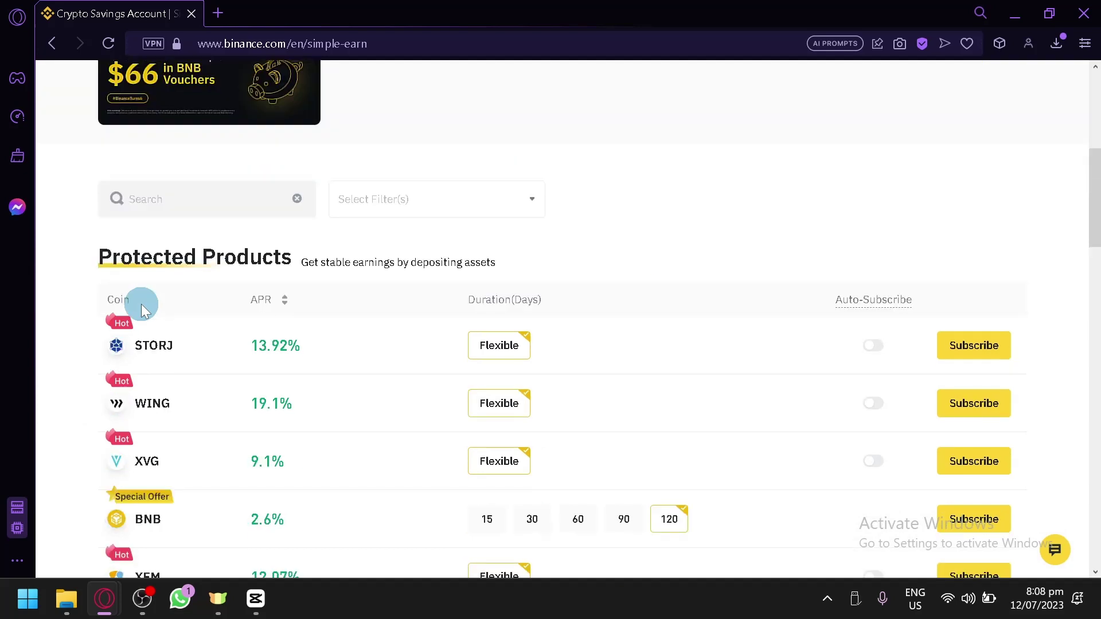
scroll(141, 304, "down", 6)
scroll(141, 304, "down", 4)
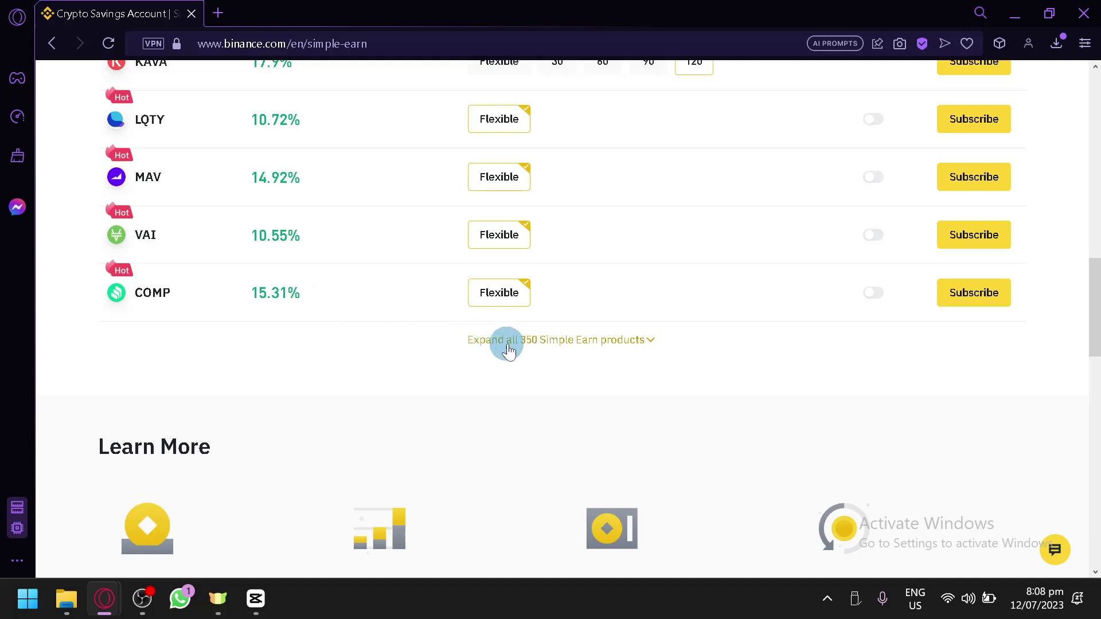
left_click(613, 340)
scroll(629, 321, "down", 3)
scroll(628, 322, "down", 1)
scroll(622, 278, "down", 5)
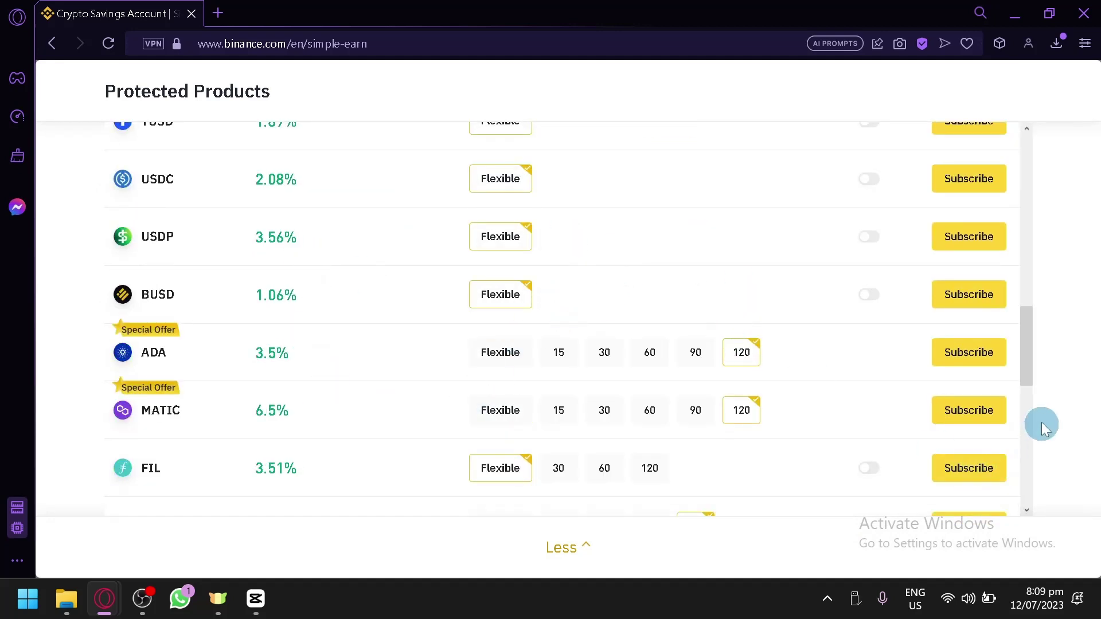
scroll(540, 380, "down", 10)
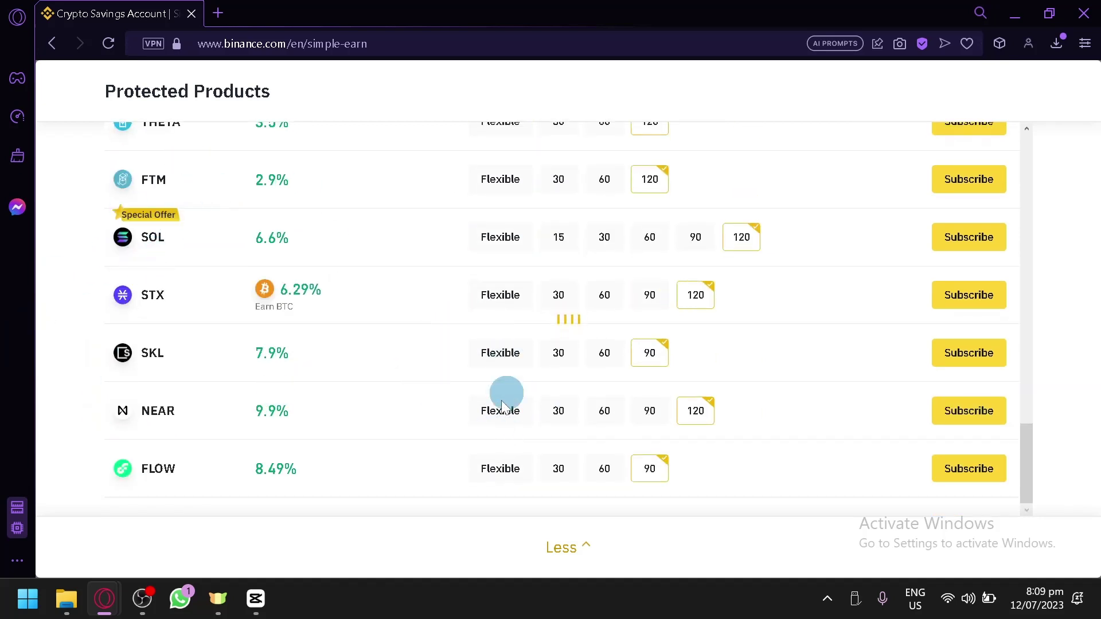
scroll(171, 287, "up", 15)
scroll(206, 298, "up", 7)
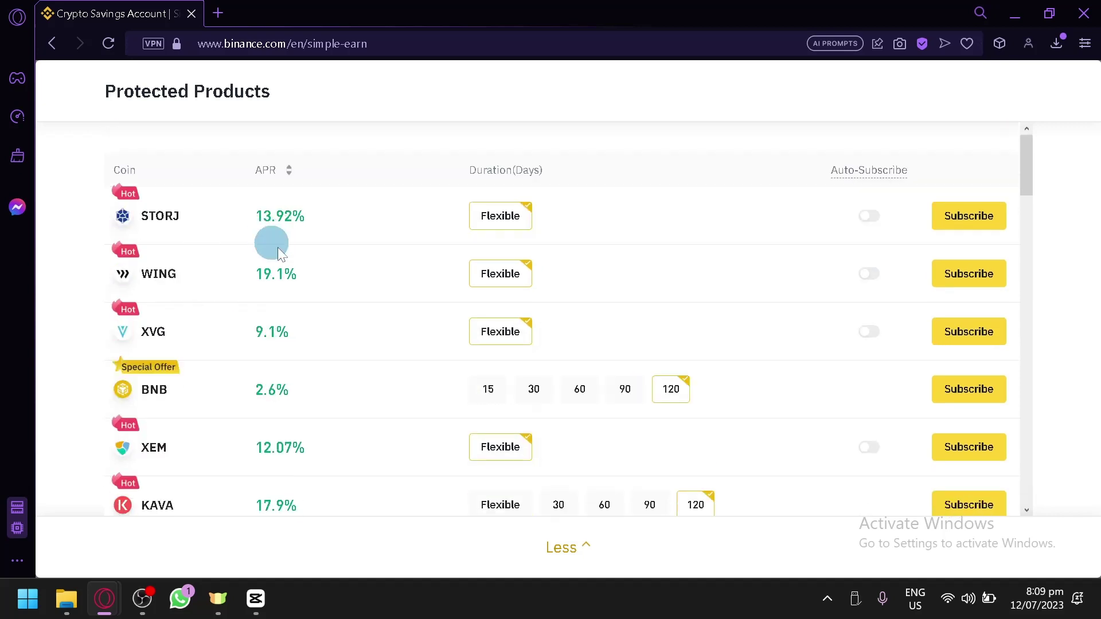
scroll(510, 396, "down", 2)
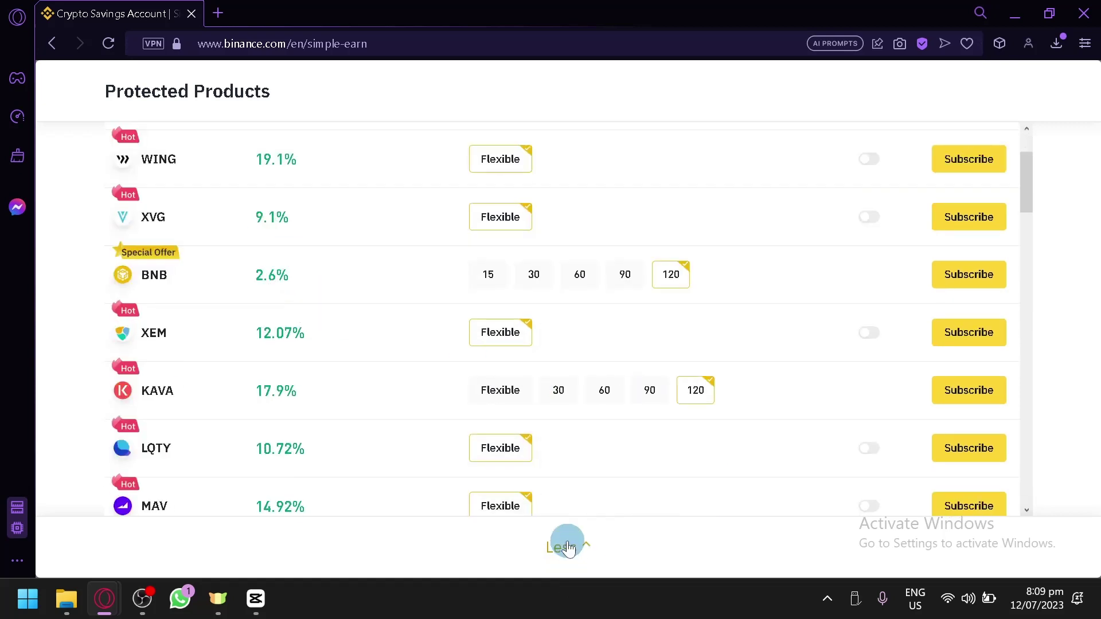
left_click(564, 559)
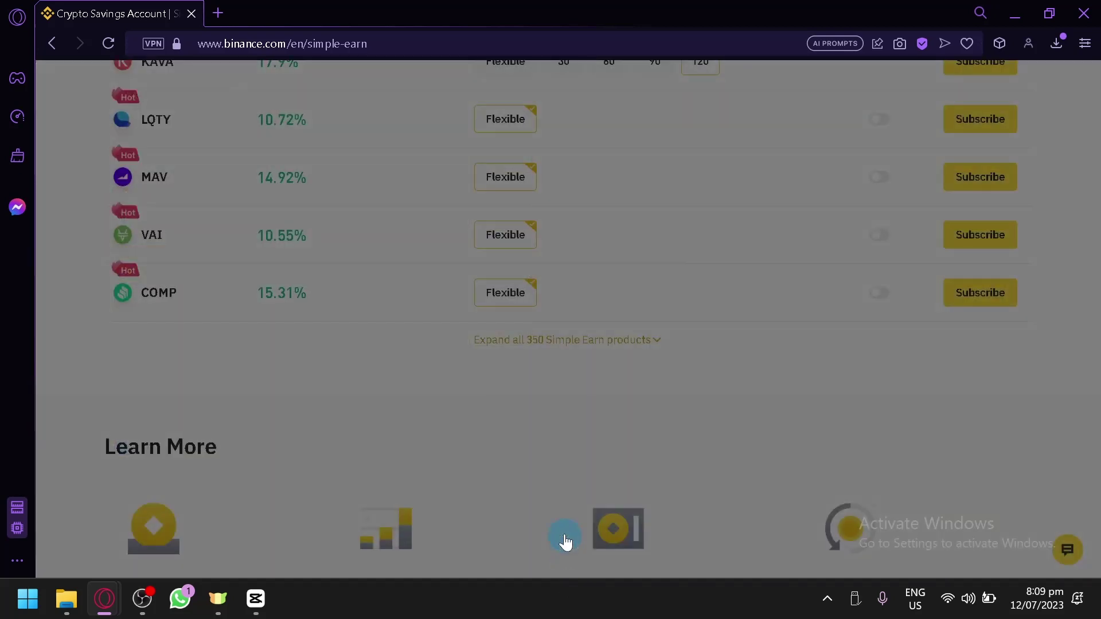
scroll(565, 527, "up", 8)
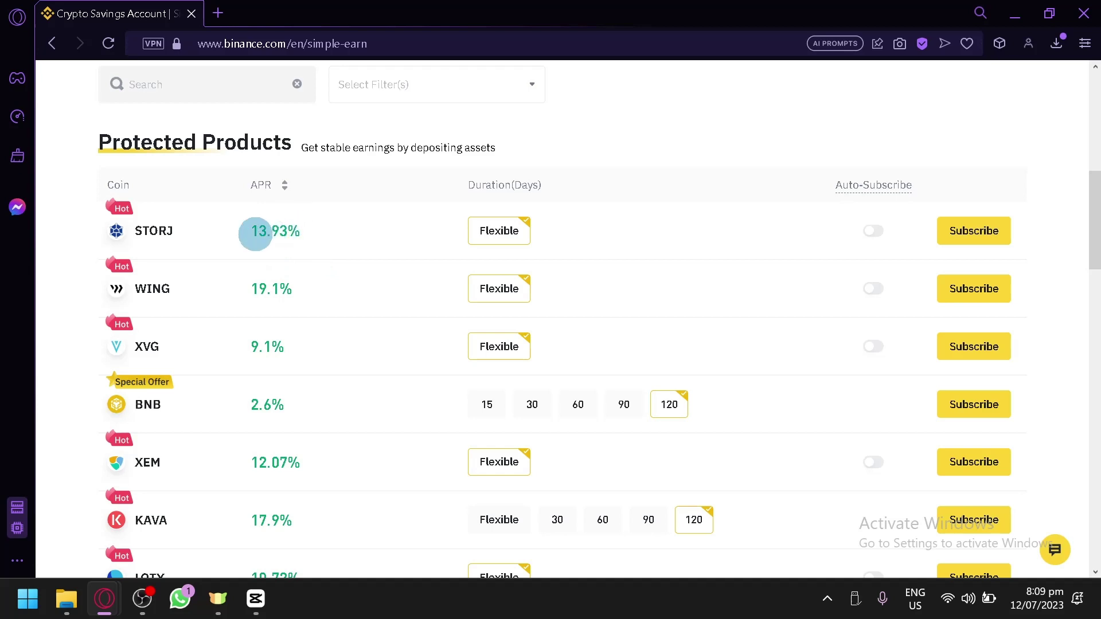
left_click_drag(269, 230, 320, 228)
left_click(319, 240)
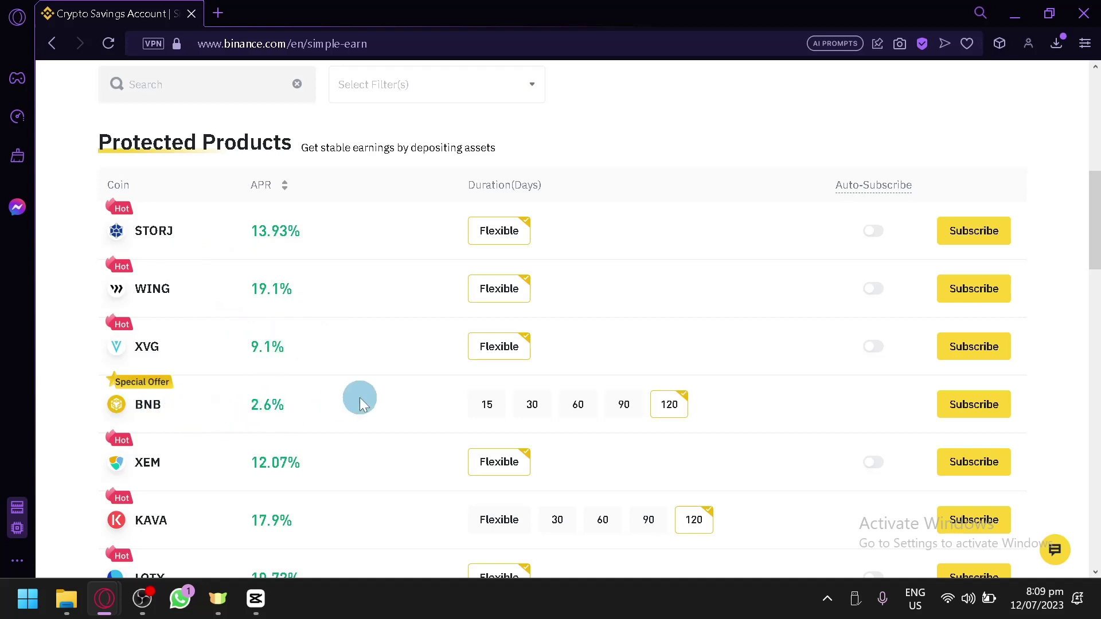
scroll(363, 398, "down", 2)
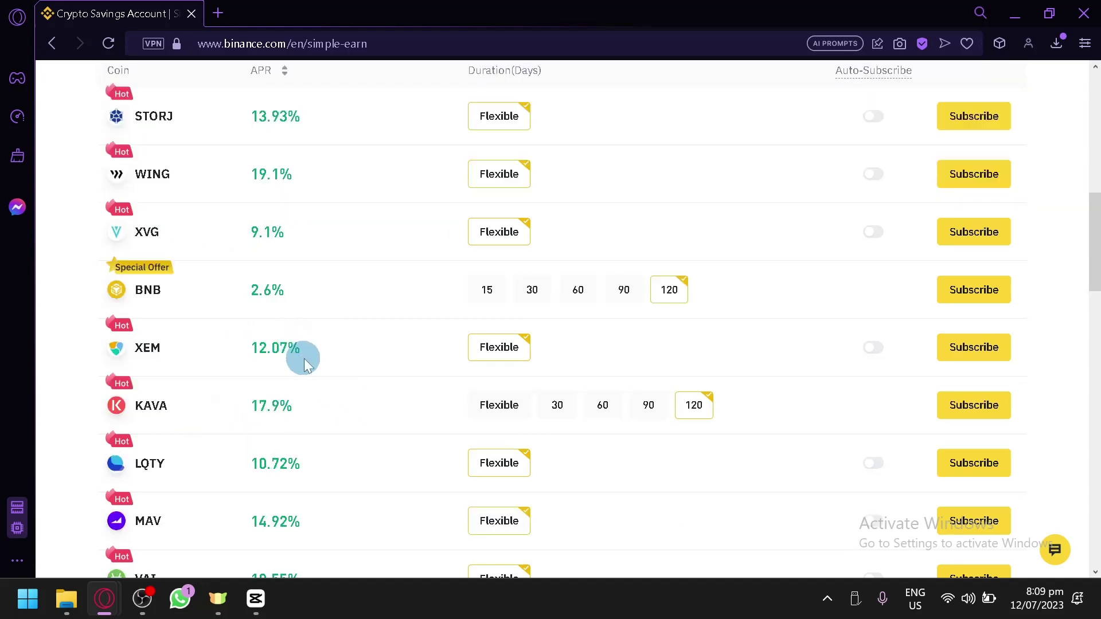
scroll(304, 365, "up", 6)
scroll(315, 359, "down", 2)
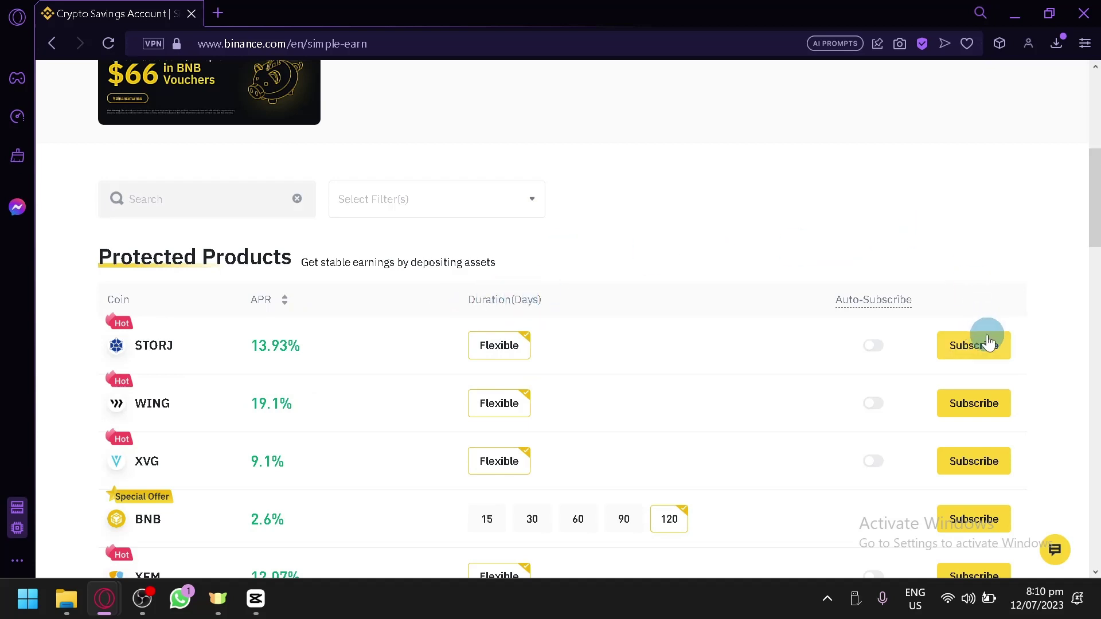
scroll(1049, 381, "down", 4)
scroll(970, 405, "up", 8)
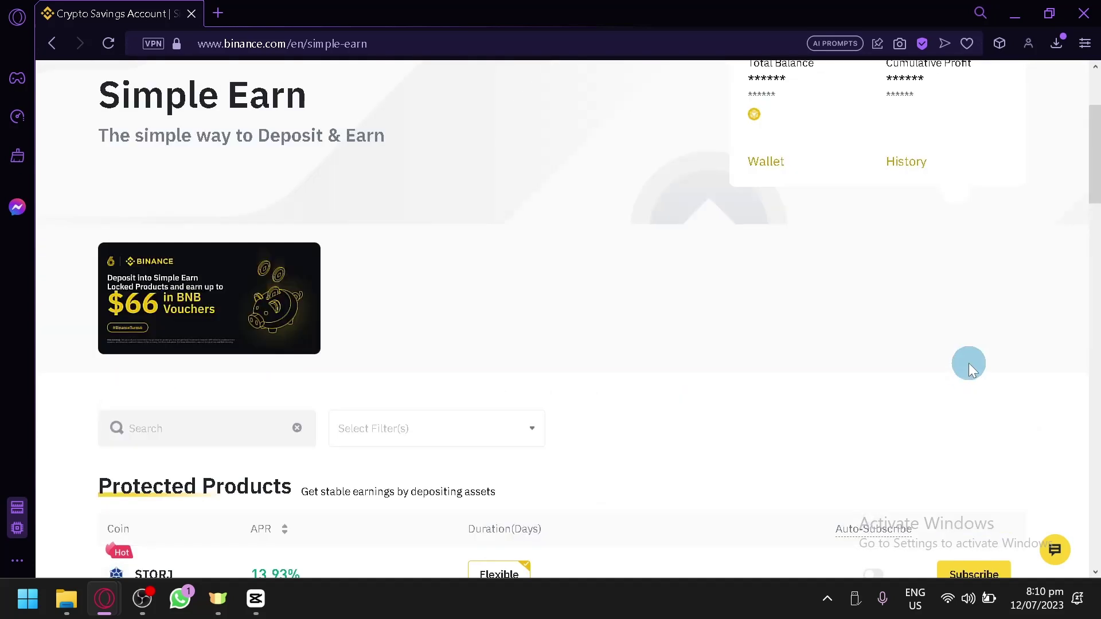
scroll(968, 363, "down", 2)
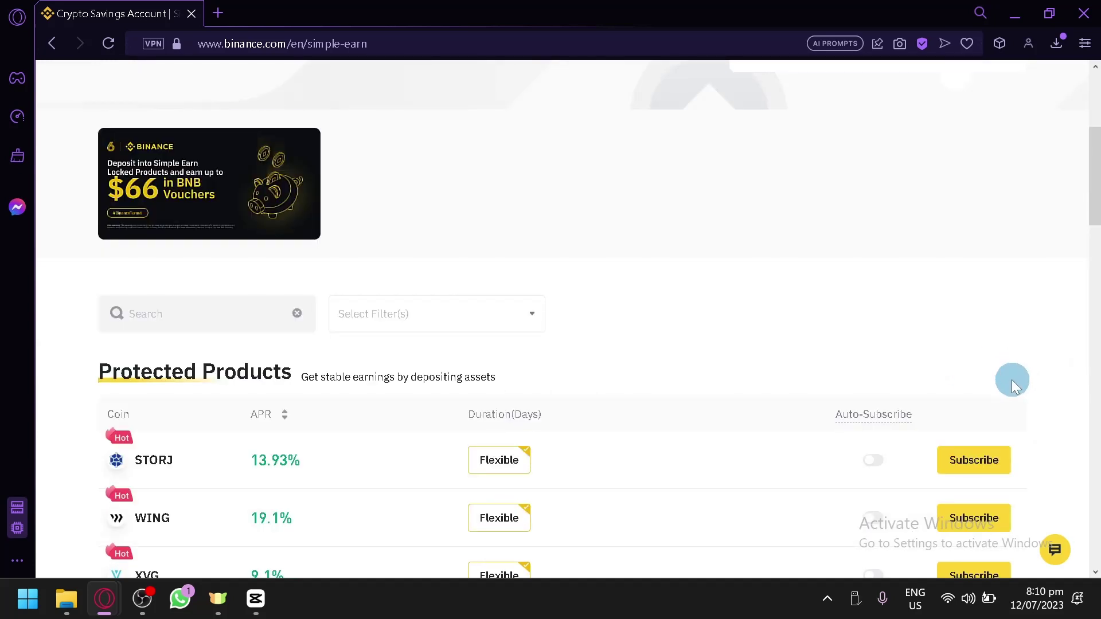
scroll(1007, 380, "down", 2)
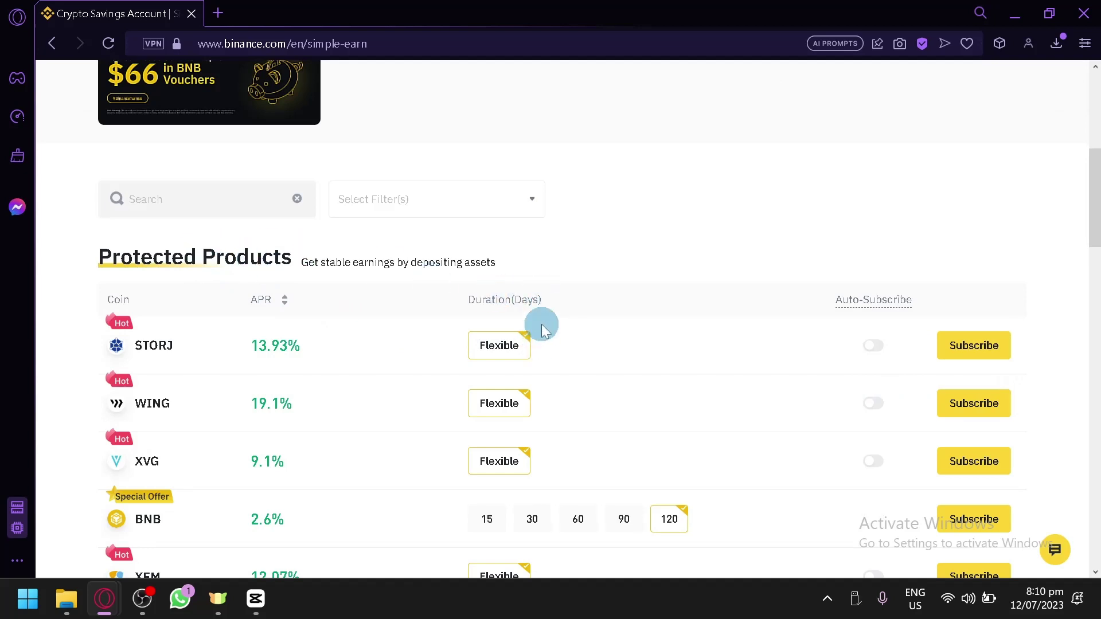
scroll(543, 318, "down", 2)
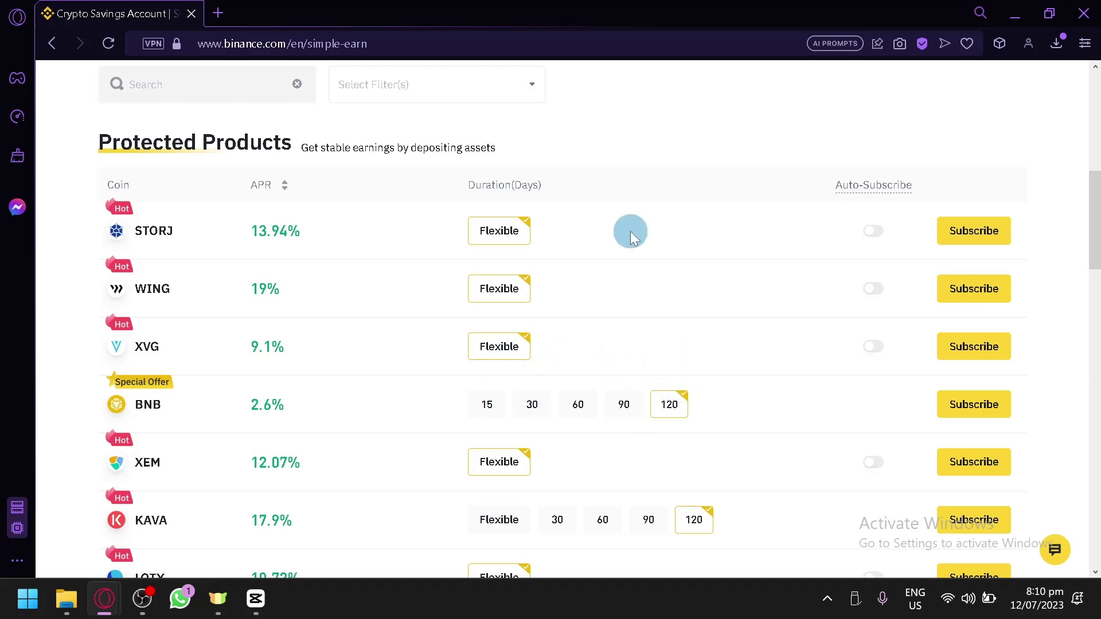
Select then deselect 'Days' in the duration header, and show the Auto-Subscribe column's explanation
double_click(519, 188)
left_click(560, 185)
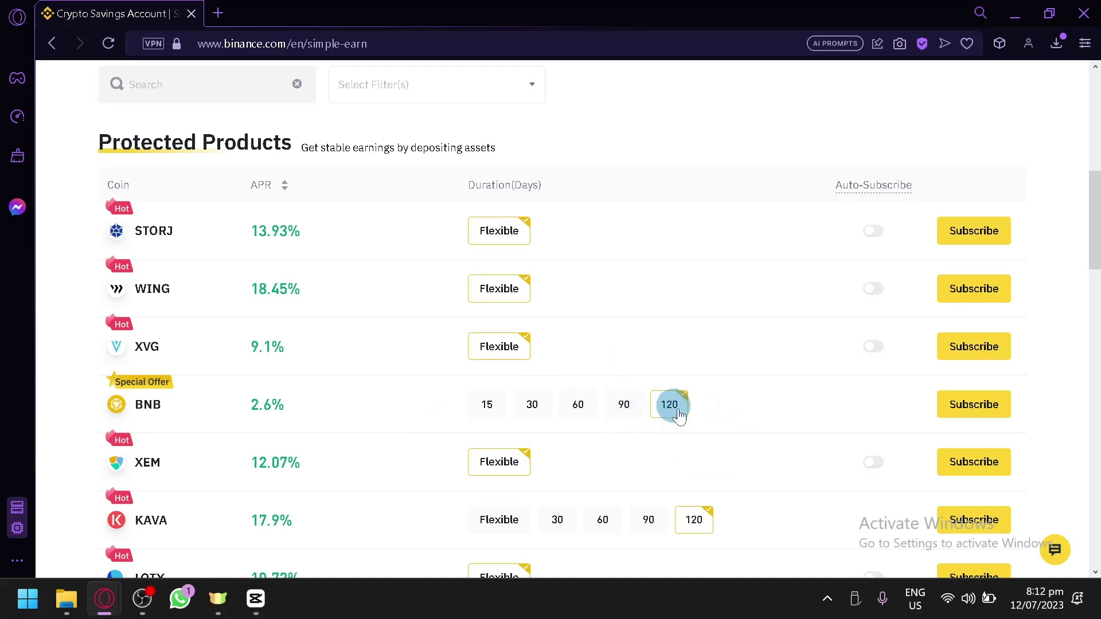
mouse_move(889, 186)
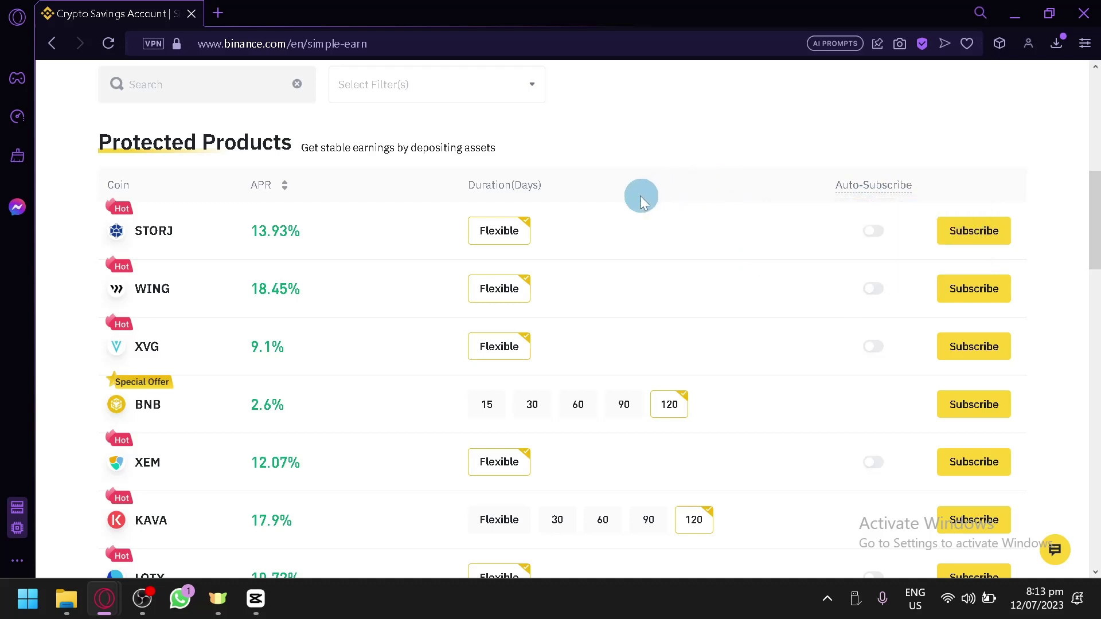
scroll(633, 226, "up", 8)
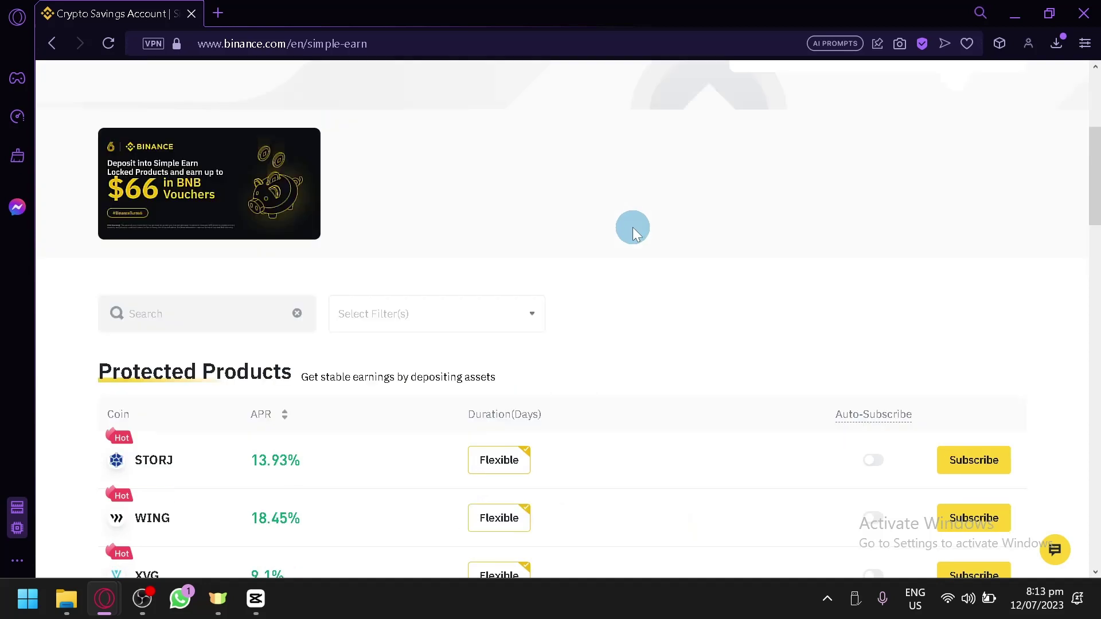
scroll(594, 285, "down", 4)
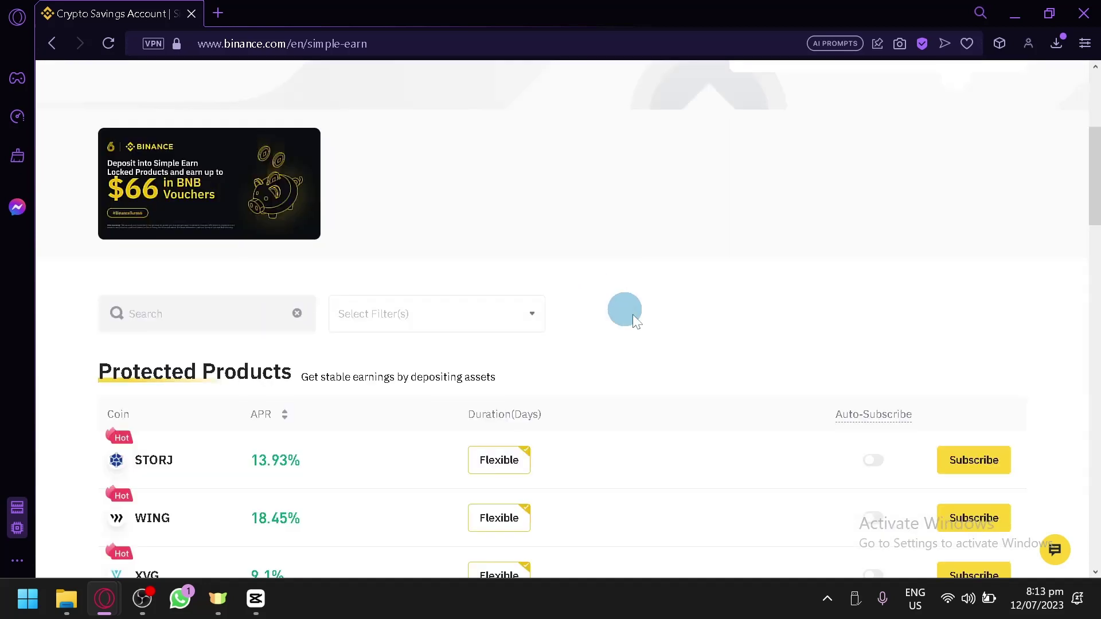
scroll(756, 292, "down", 4)
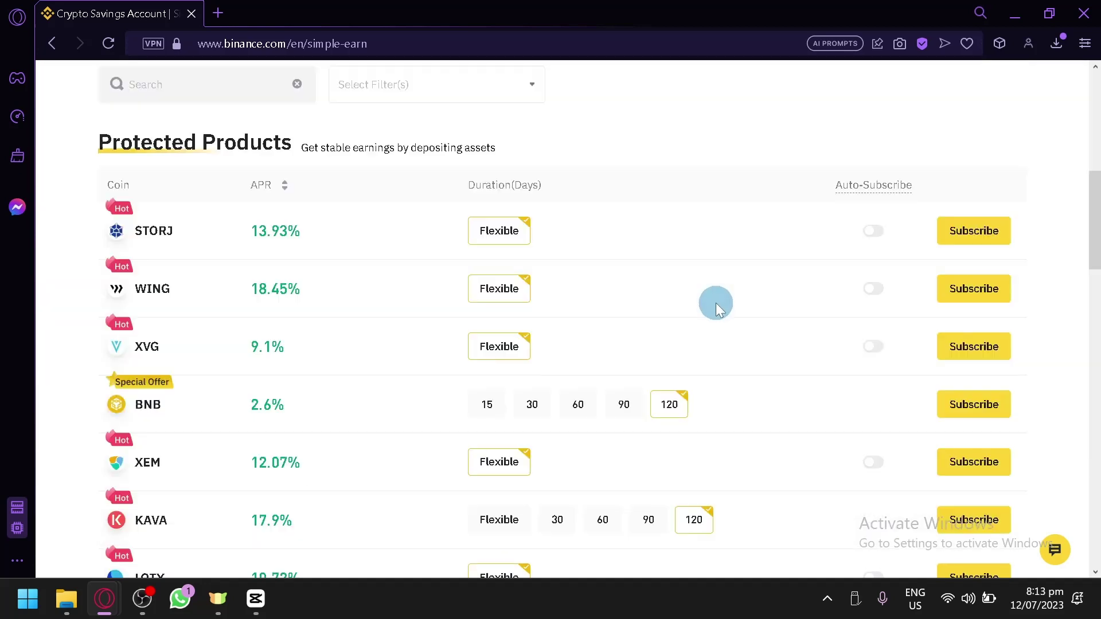
scroll(713, 302, "up", 2)
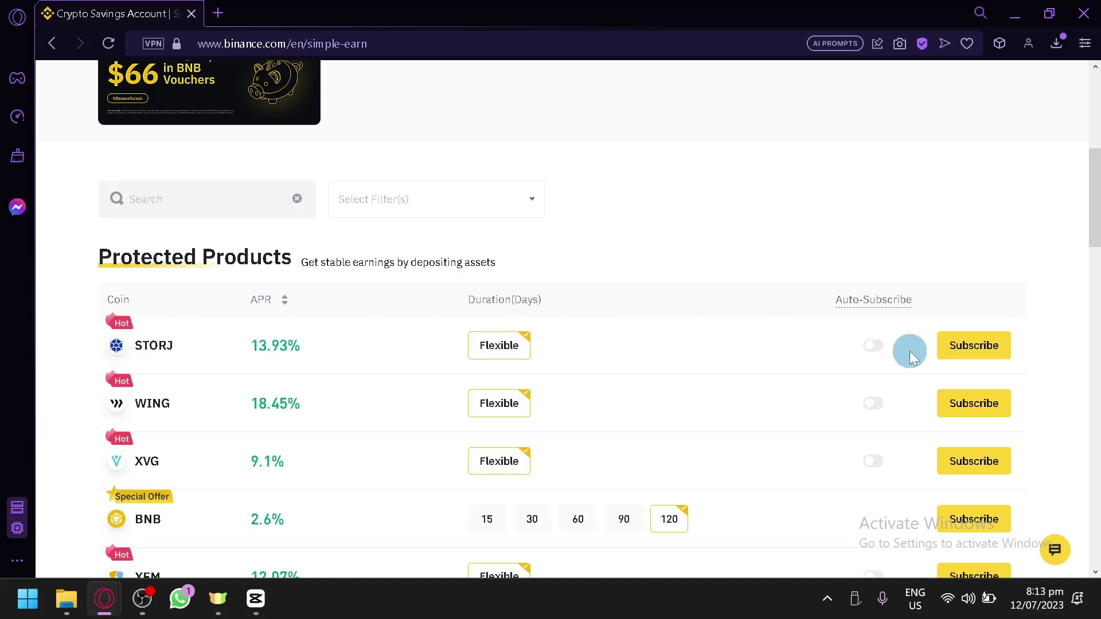
mouse_move(889, 306)
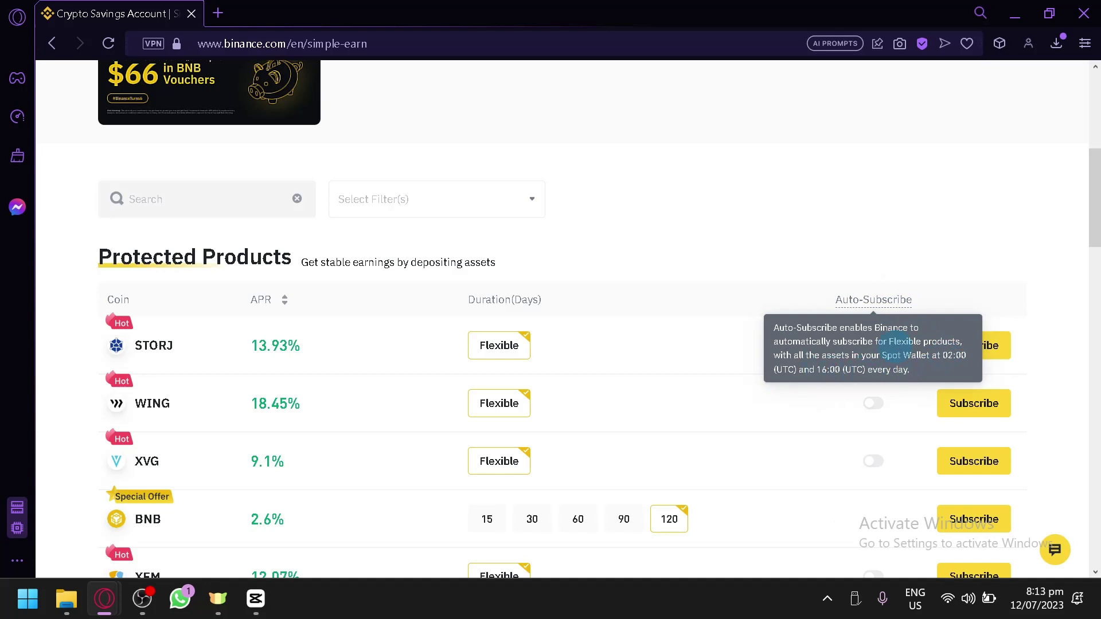
left_click(966, 420)
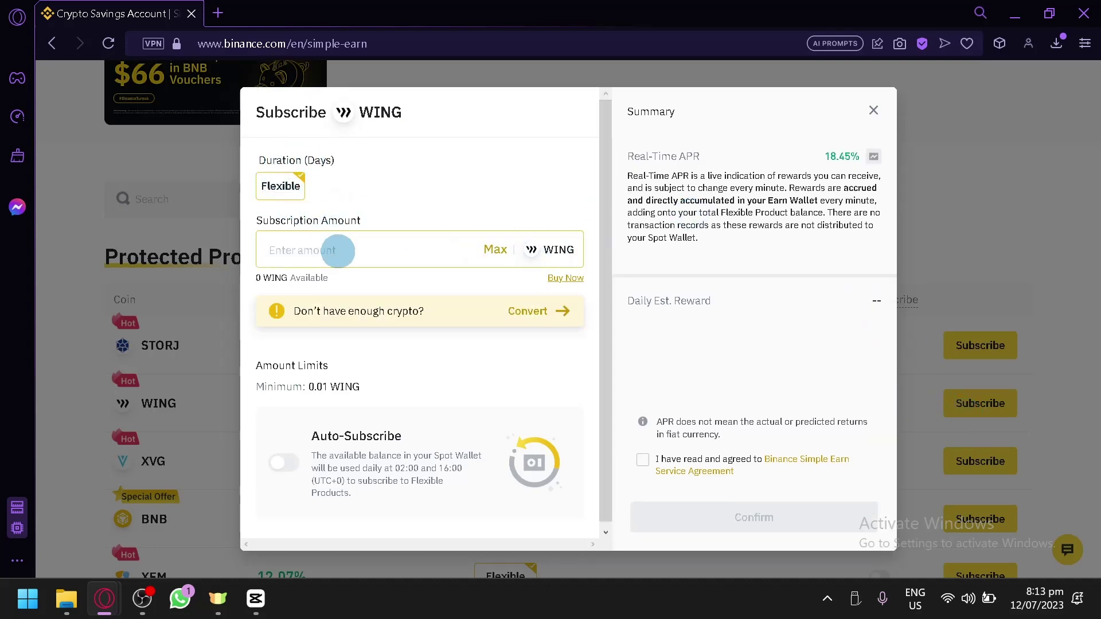
left_click(339, 251)
type("1")
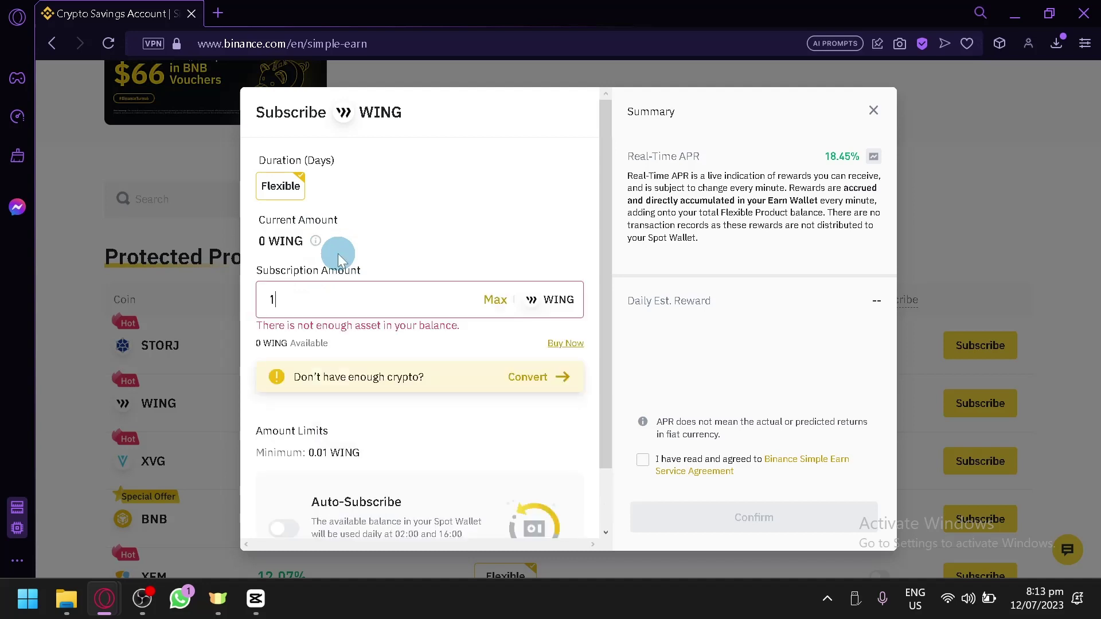
key("BackSpace")
key("BackSpace")
key("BackSpace")
key("BackSpace")
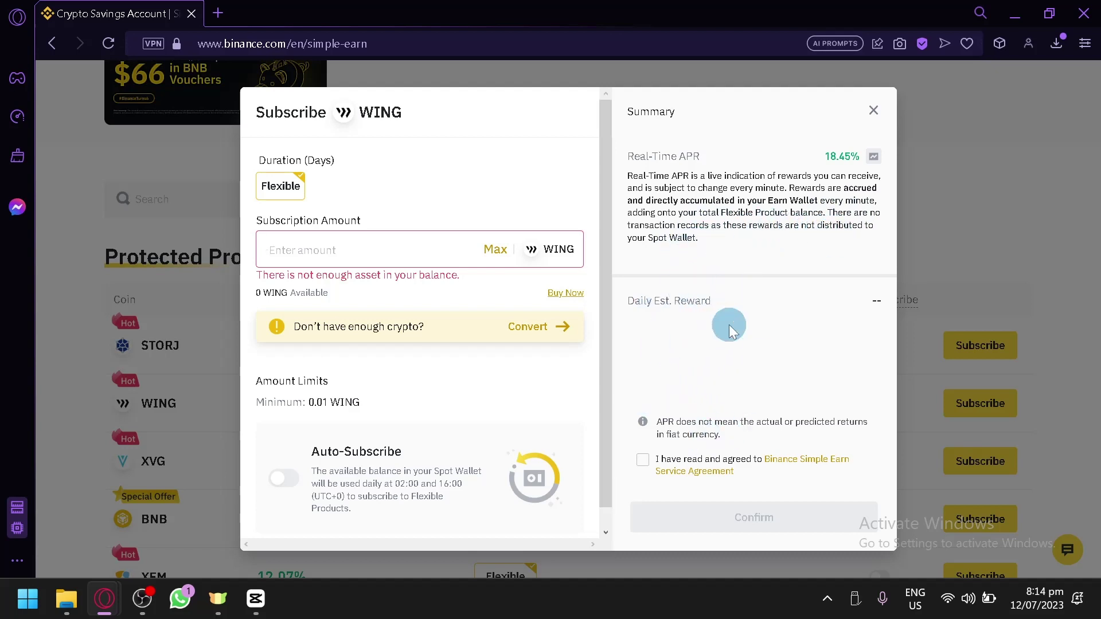
left_click(642, 460)
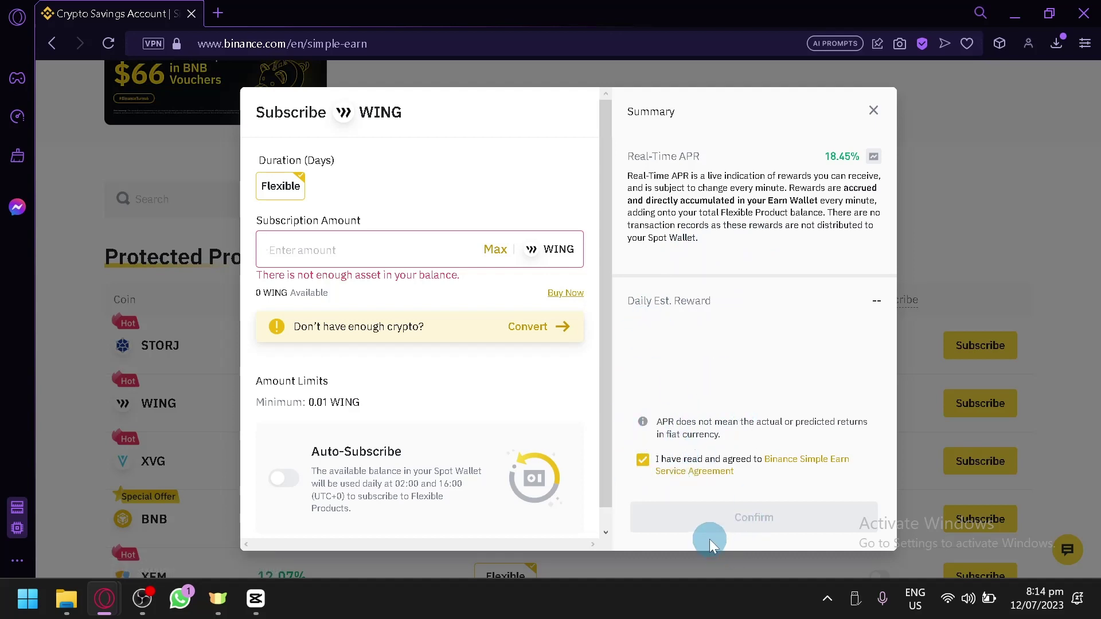
left_click(872, 111)
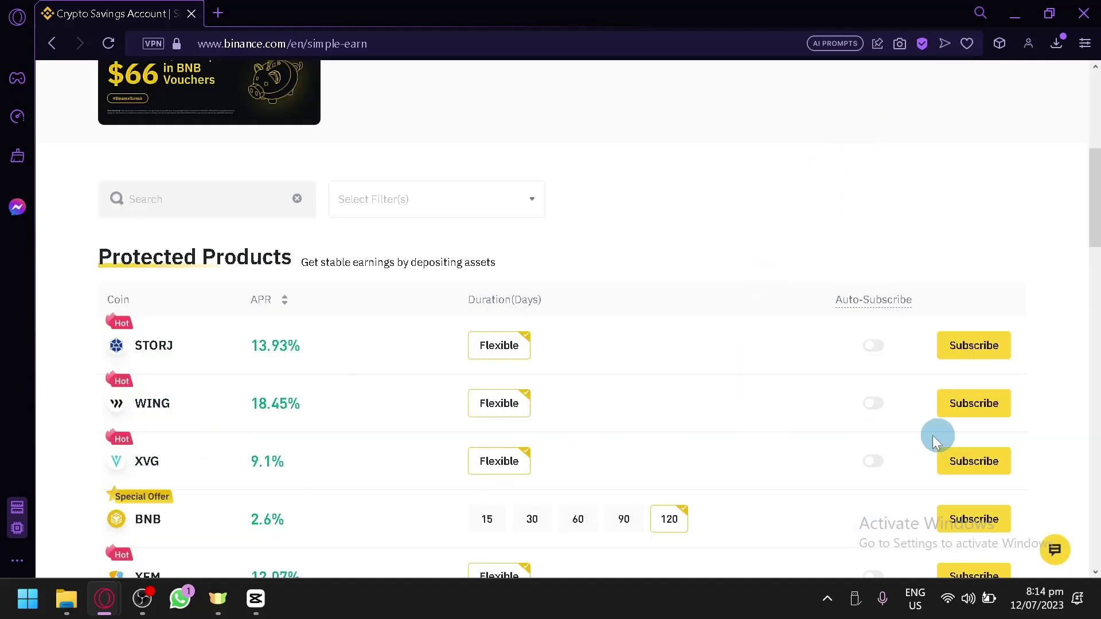
scroll(304, 228, "down", 2)
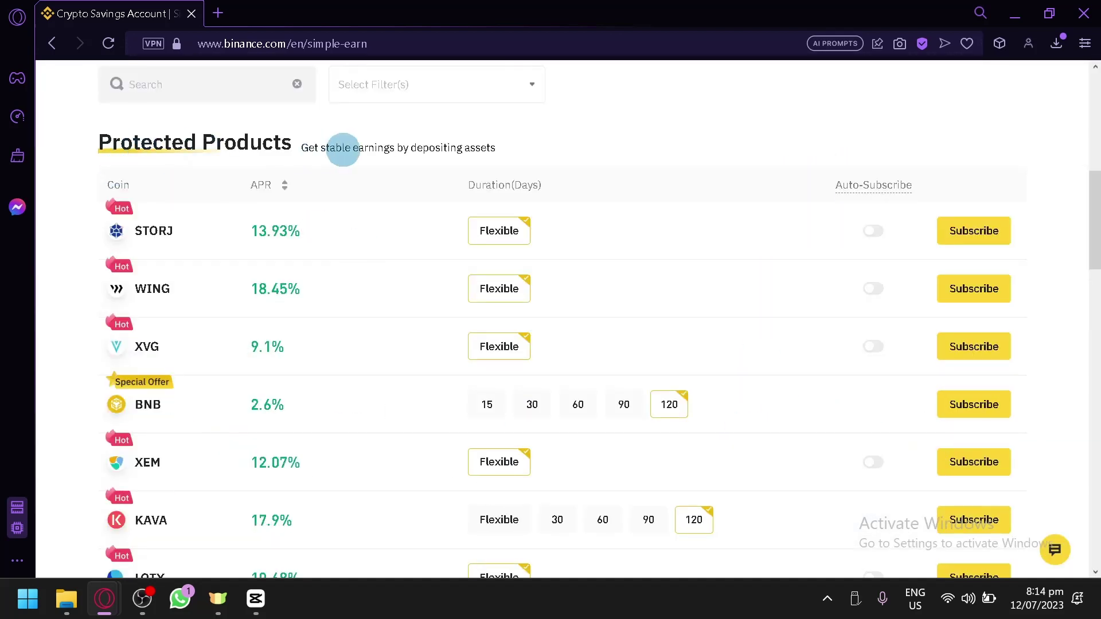
left_click(101, 42)
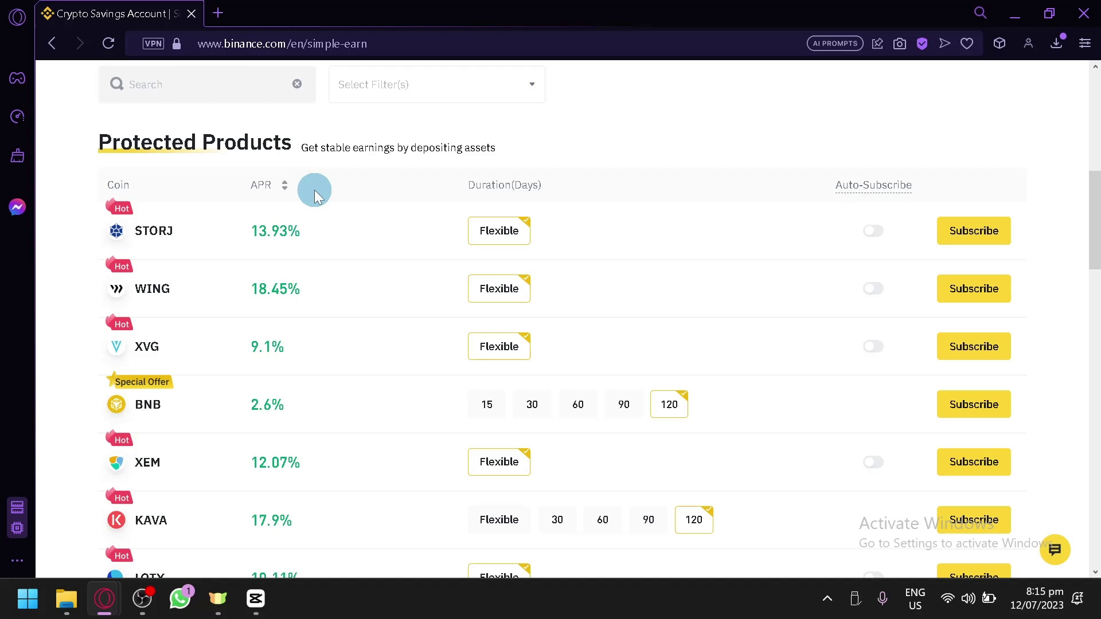
scroll(316, 194, "down", 15)
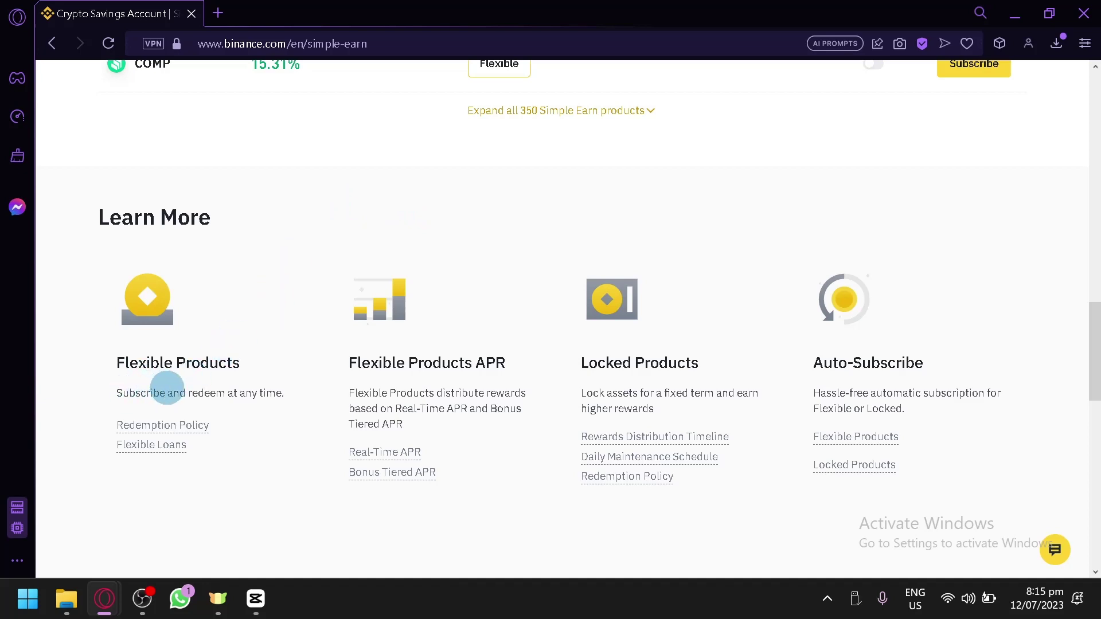
mouse_move(194, 427)
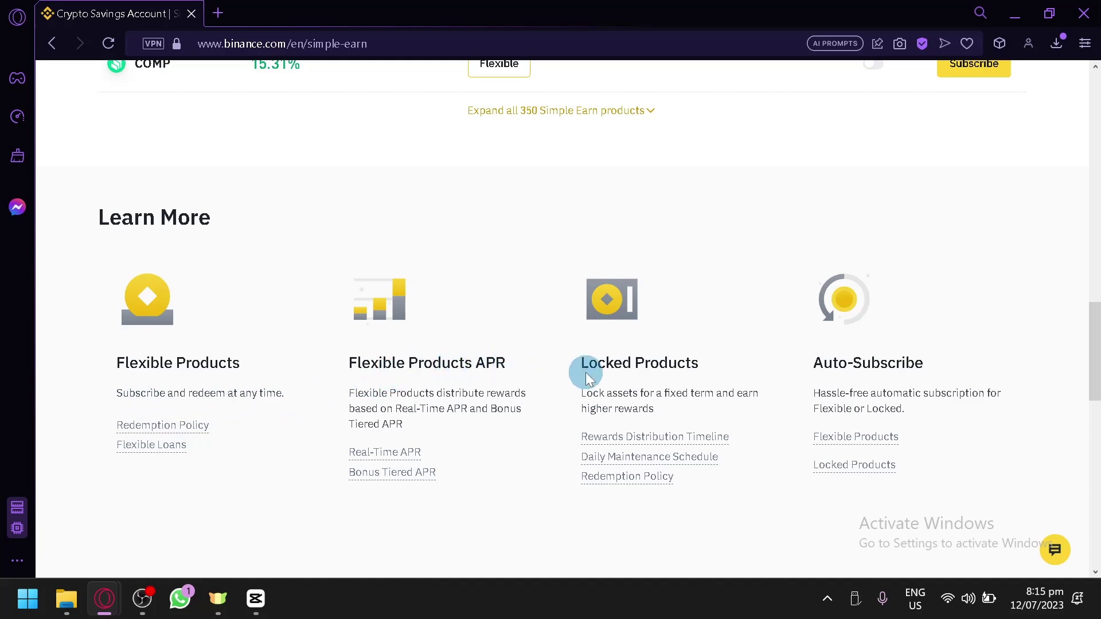
scroll(929, 384, "down", 4)
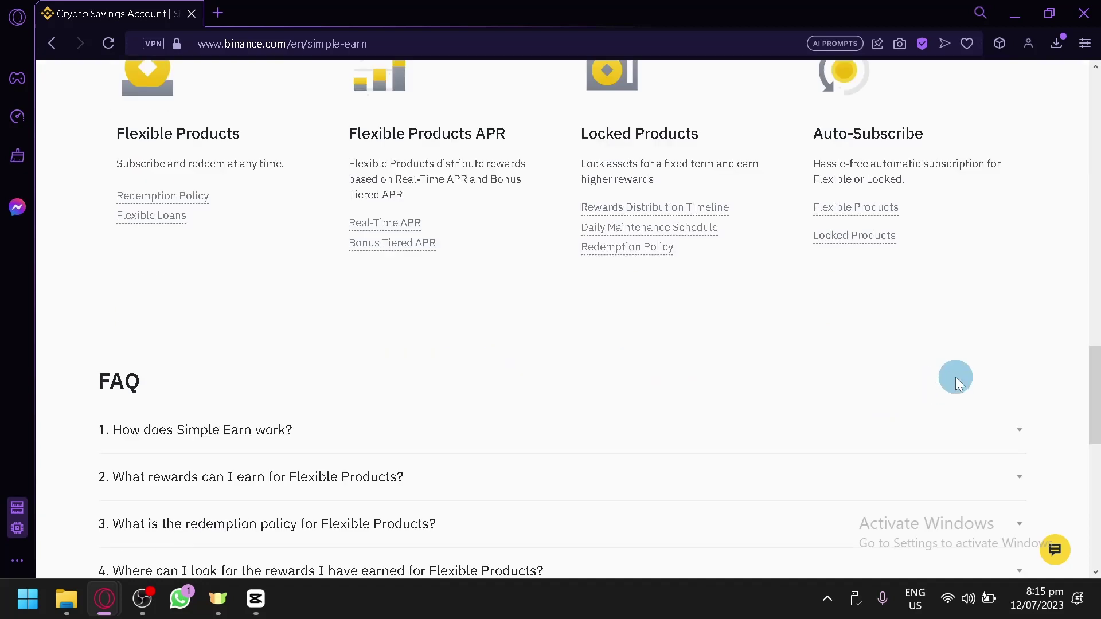
scroll(952, 378, "down", 8)
scroll(917, 355, "up", 20)
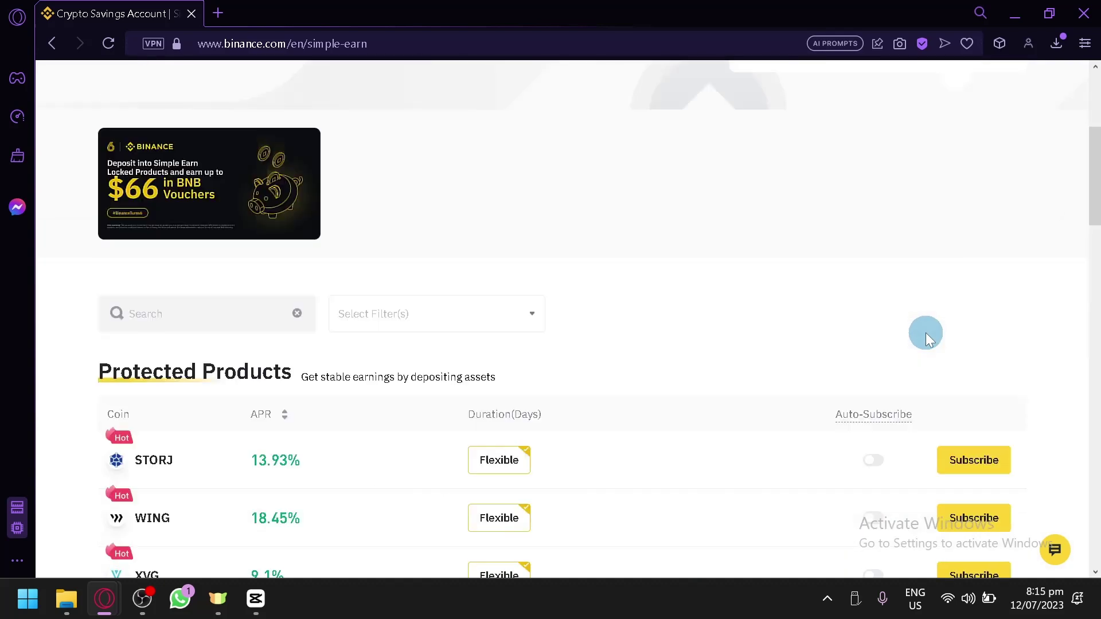
scroll(923, 335, "down", 6)
scroll(920, 339, "up", 2)
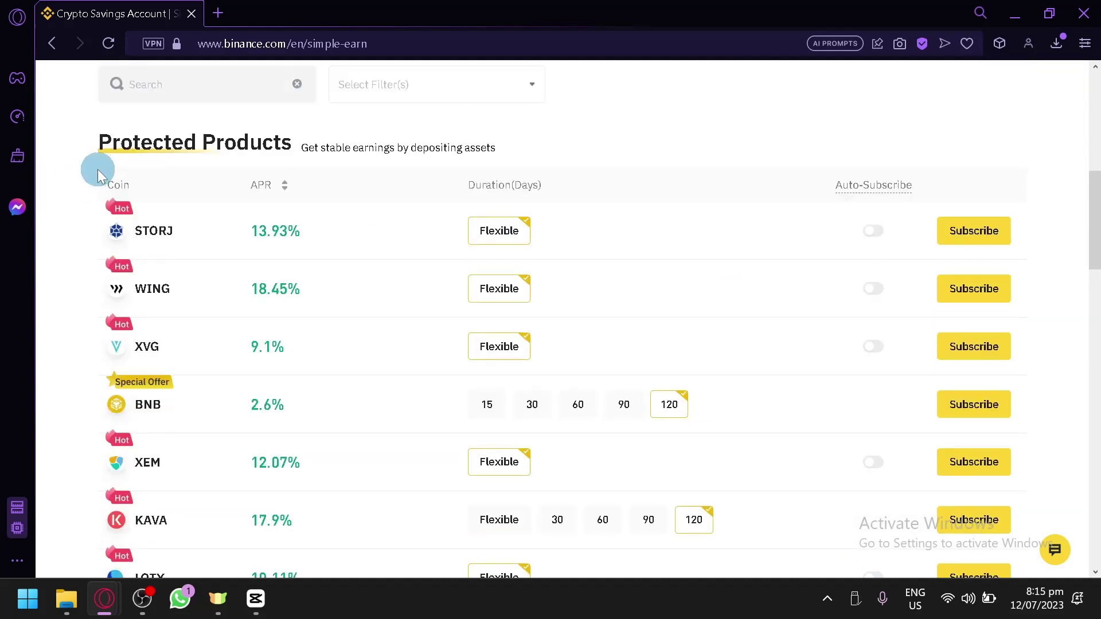
scroll(103, 163, "up", 8)
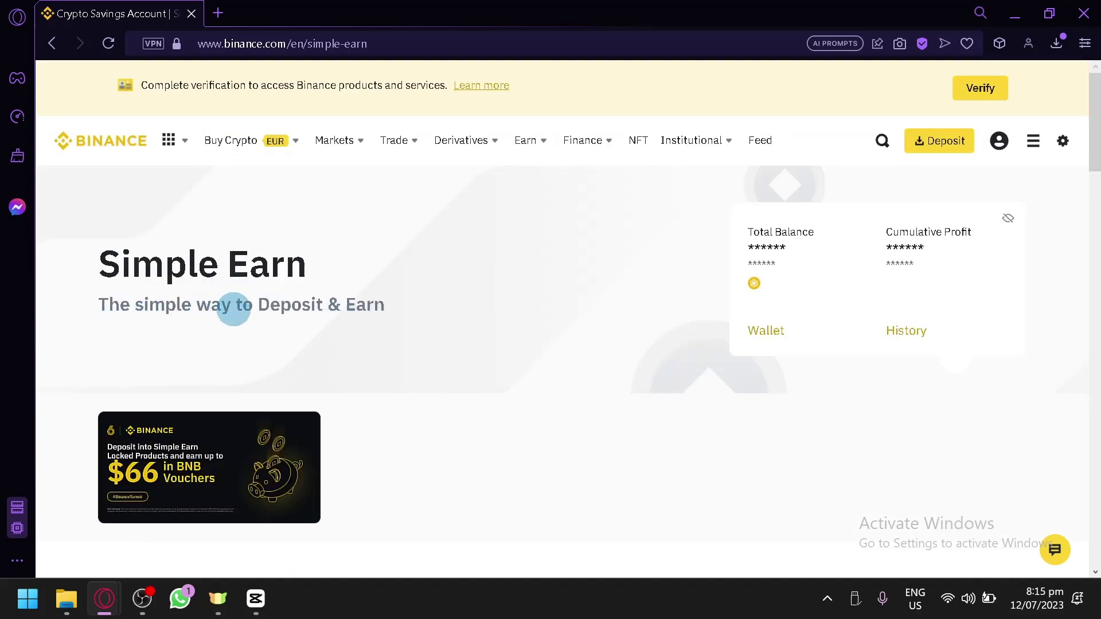
scroll(396, 344, "down", 4)
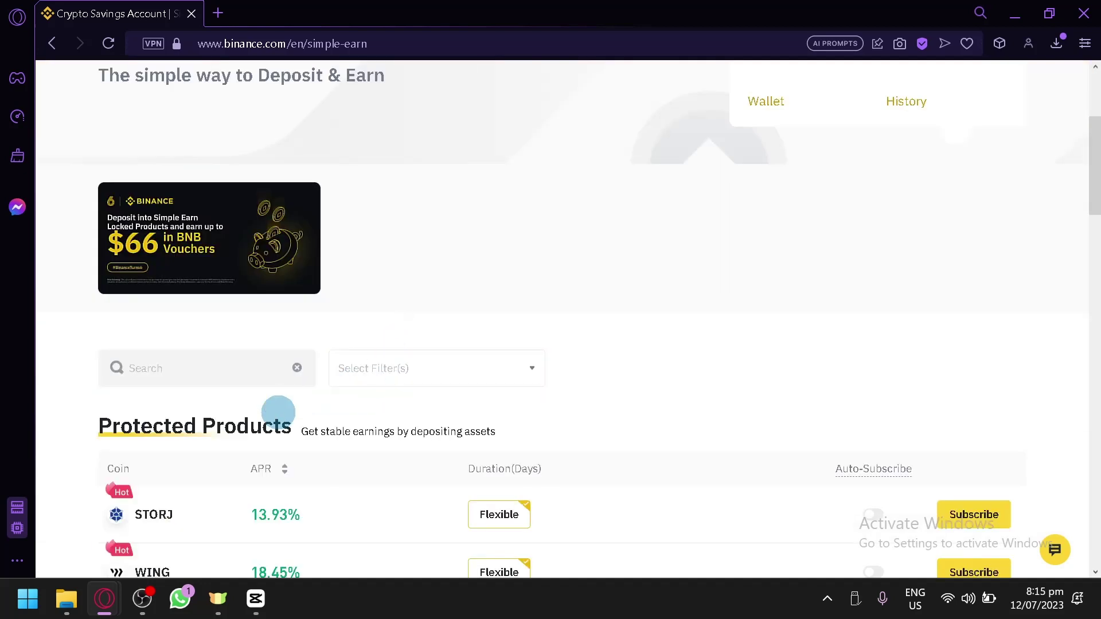
scroll(544, 338, "down", 6)
scroll(420, 347, "down", 4)
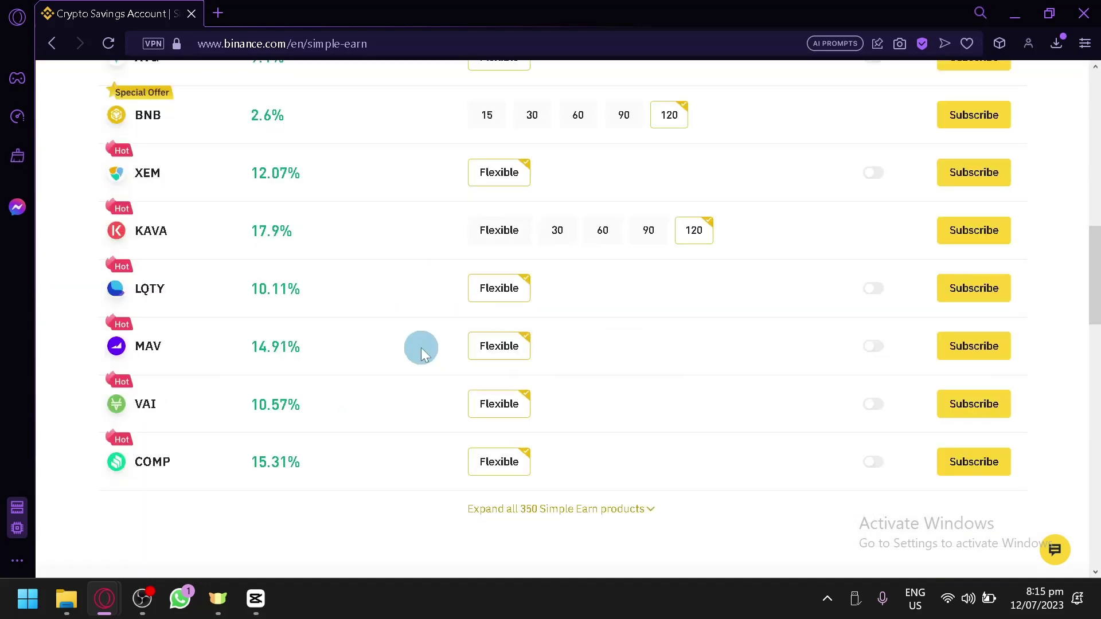
scroll(421, 347, "up", 10)
scroll(421, 347, "down", 8)
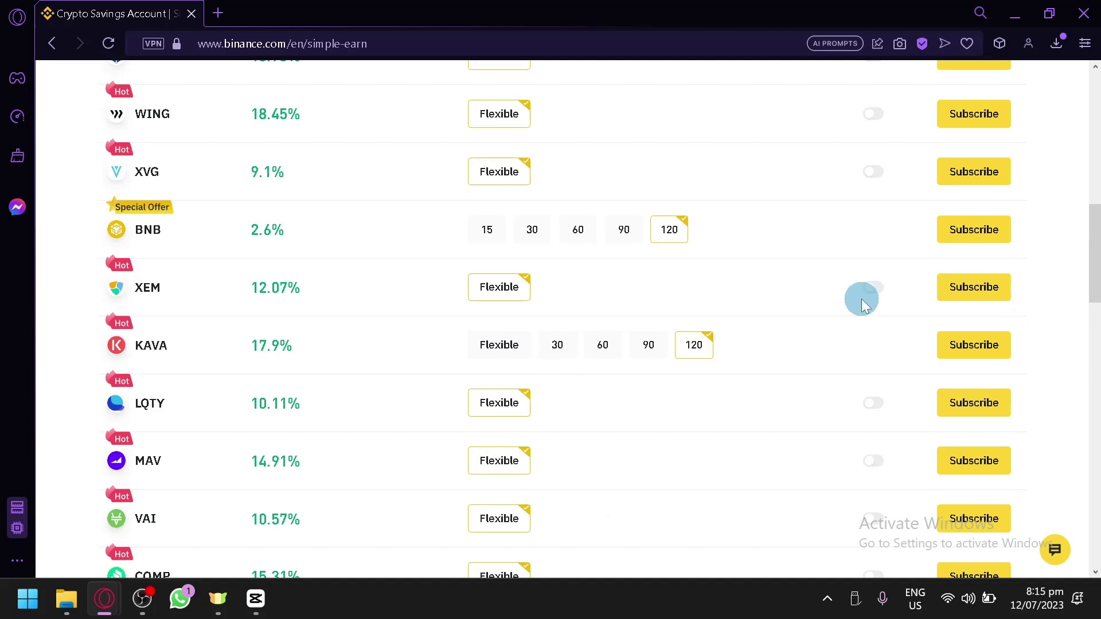
scroll(861, 298, "up", 10)
scroll(861, 298, "down", 8)
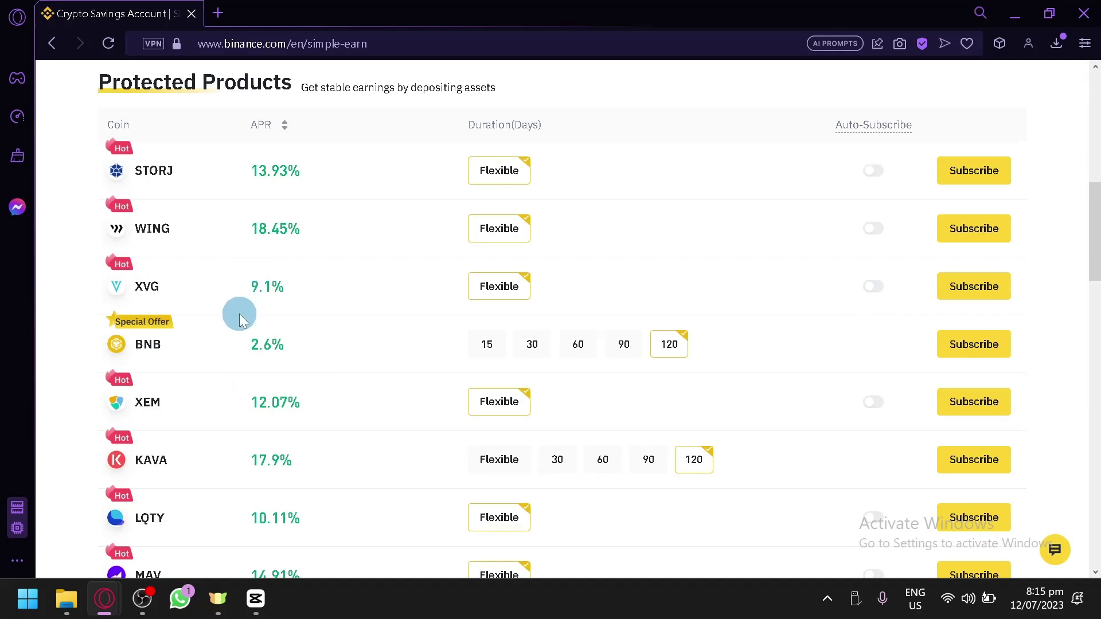
left_click(992, 354)
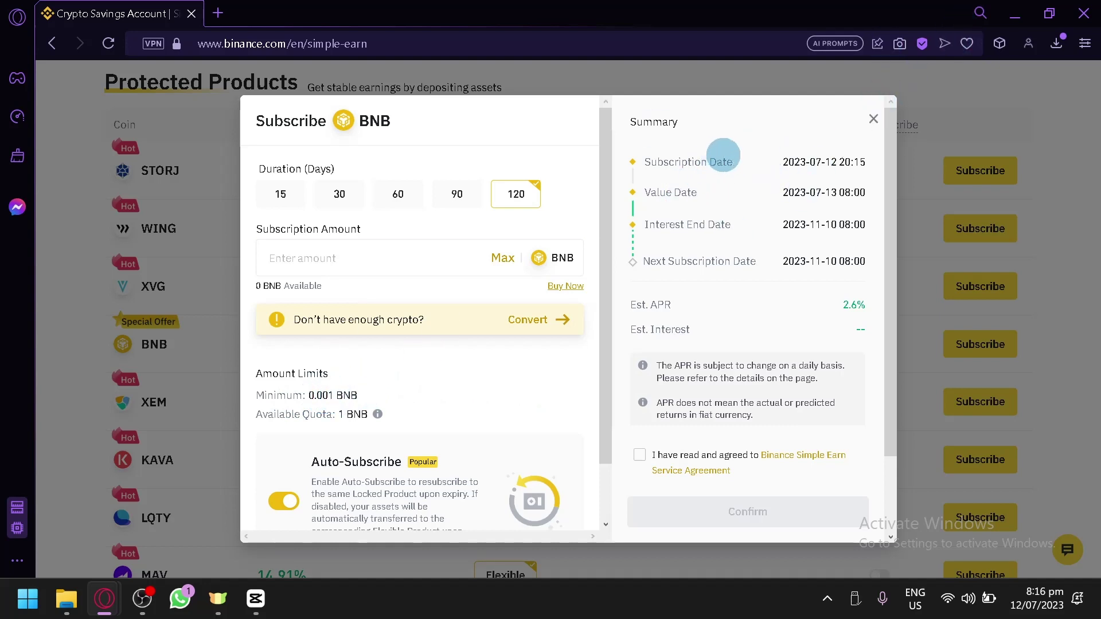
left_click(339, 197)
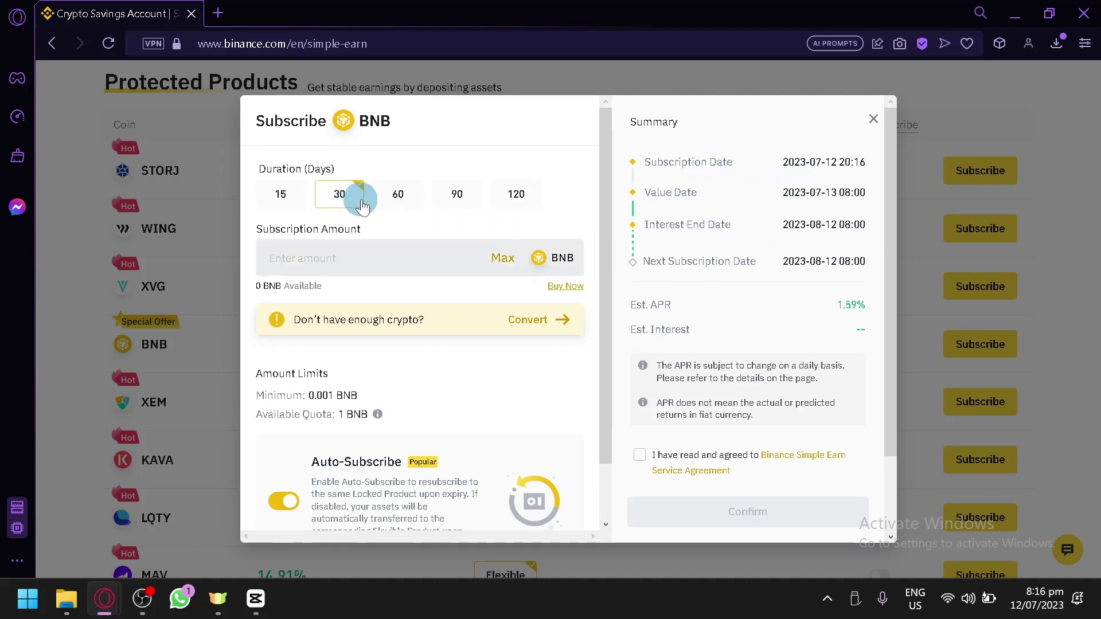
left_click(444, 195)
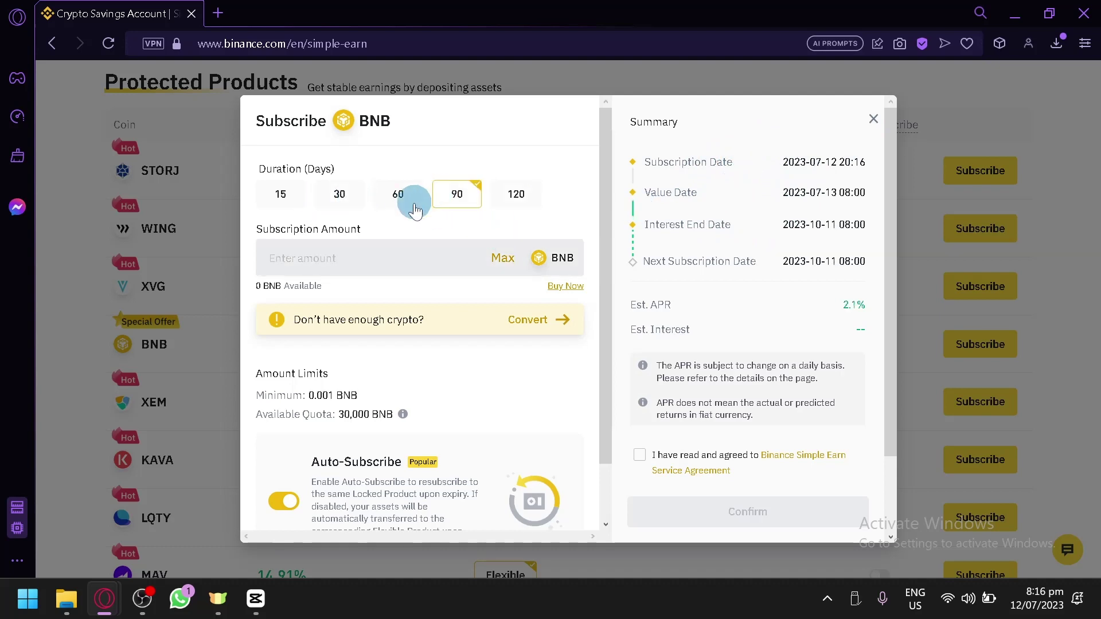
left_click(280, 198)
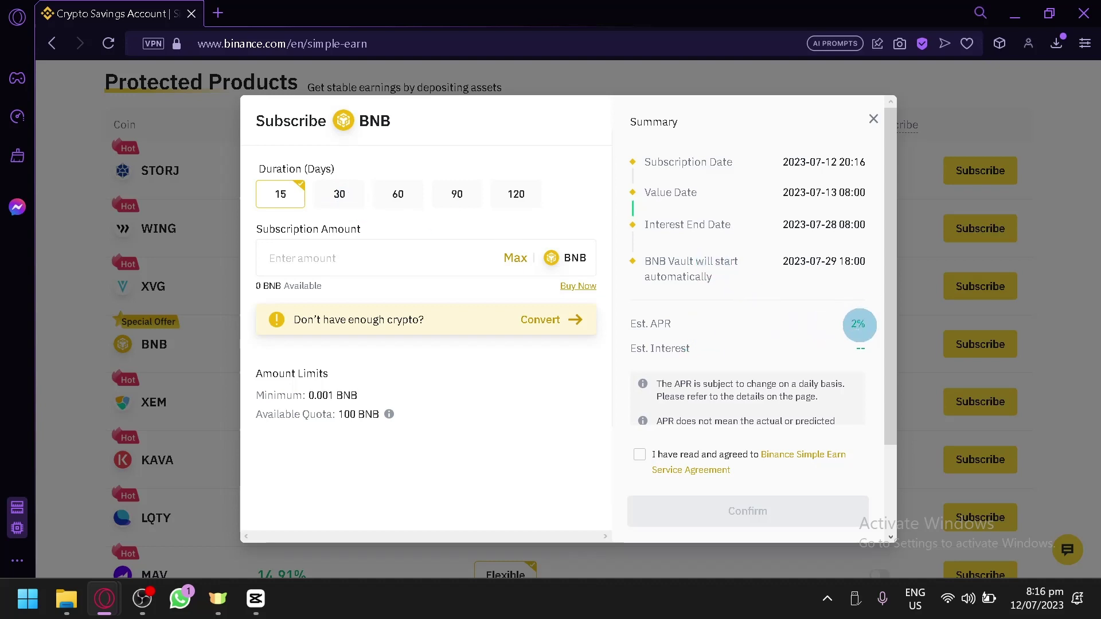
left_click(326, 197)
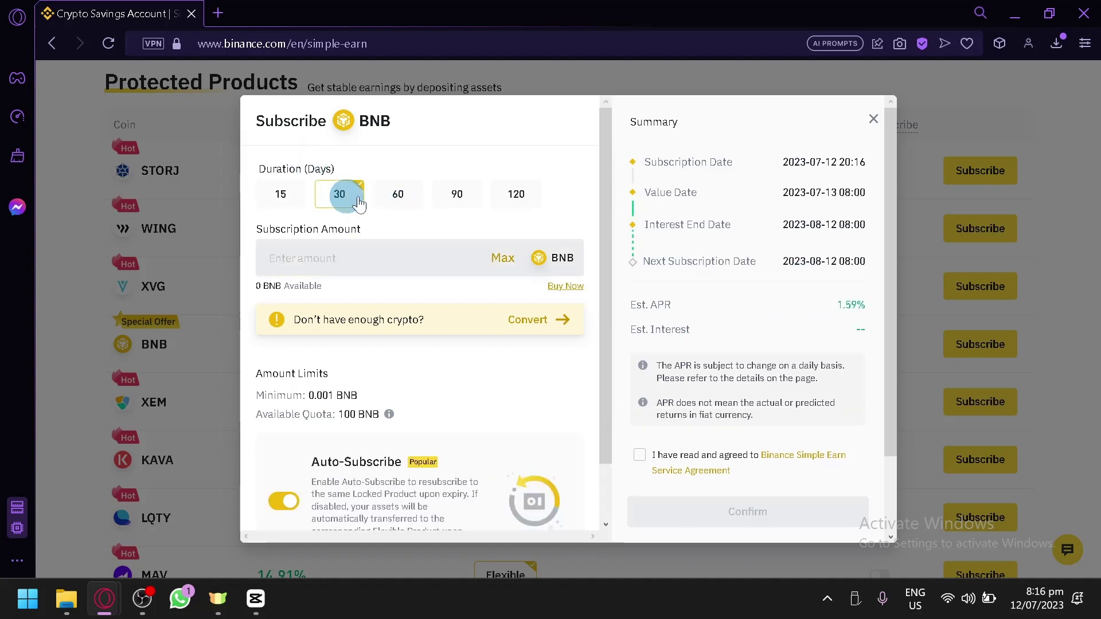
left_click(411, 196)
left_click(477, 194)
left_click(532, 196)
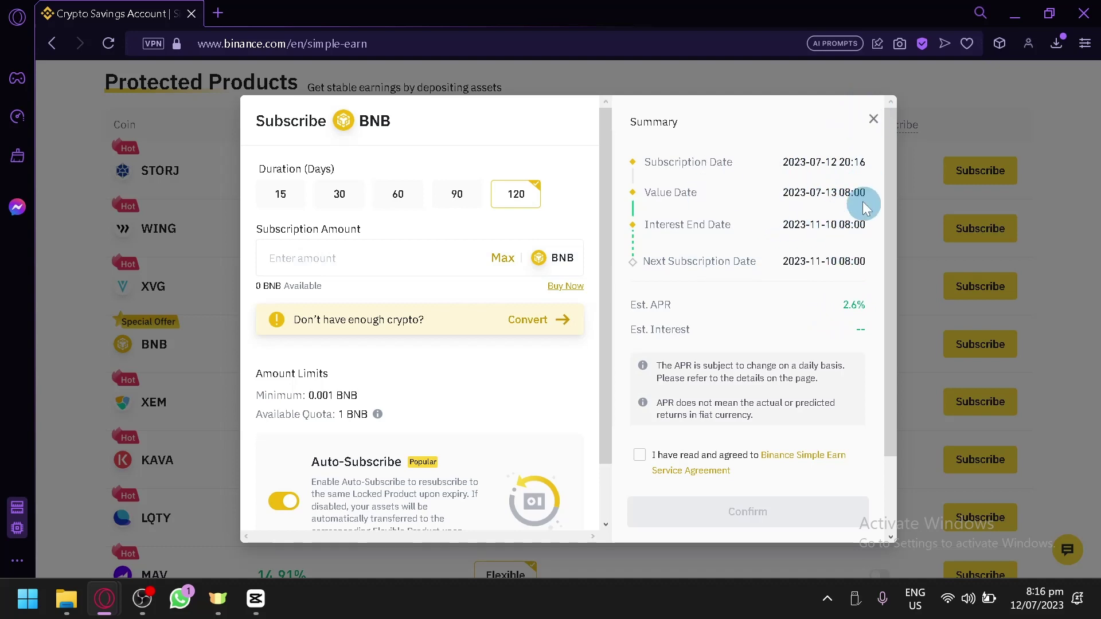
scroll(802, 279, "down", 2)
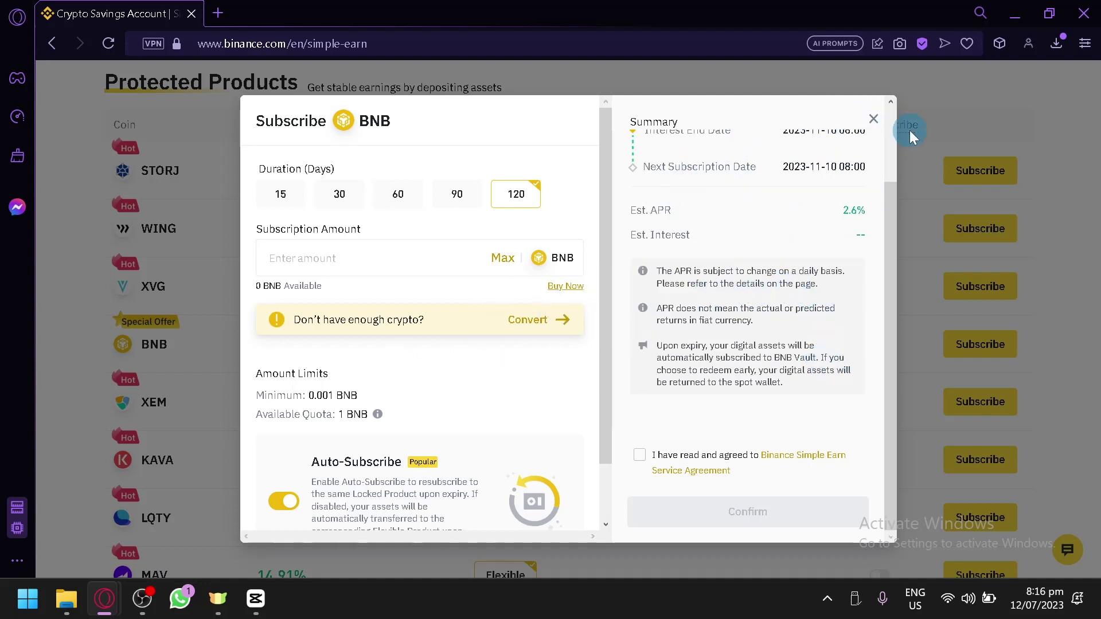
left_click(866, 106)
scroll(351, 281, "up", 10)
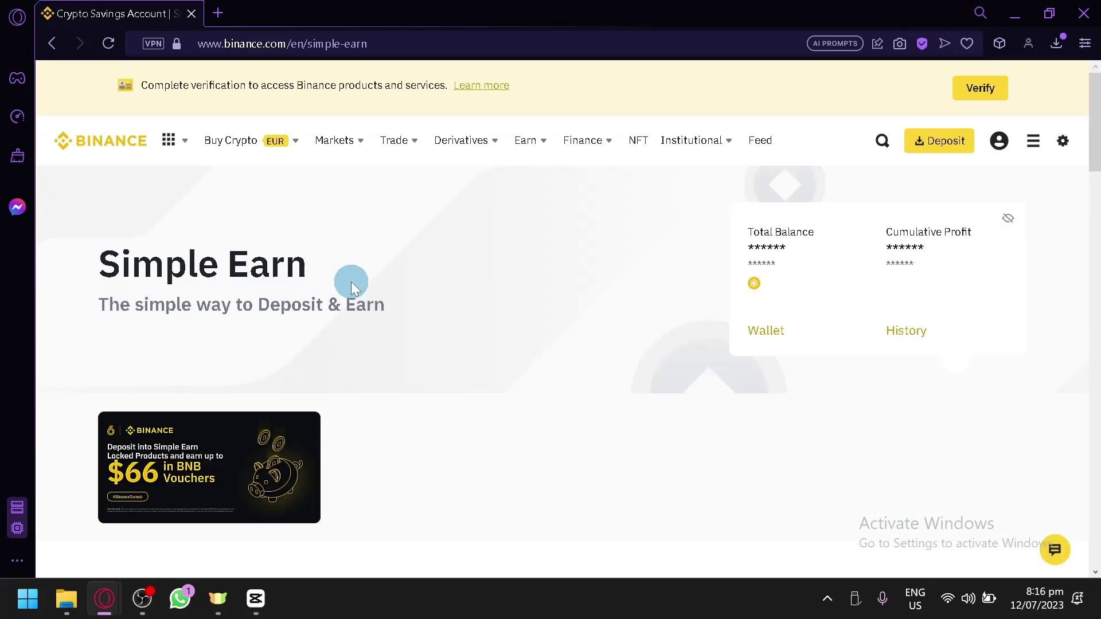